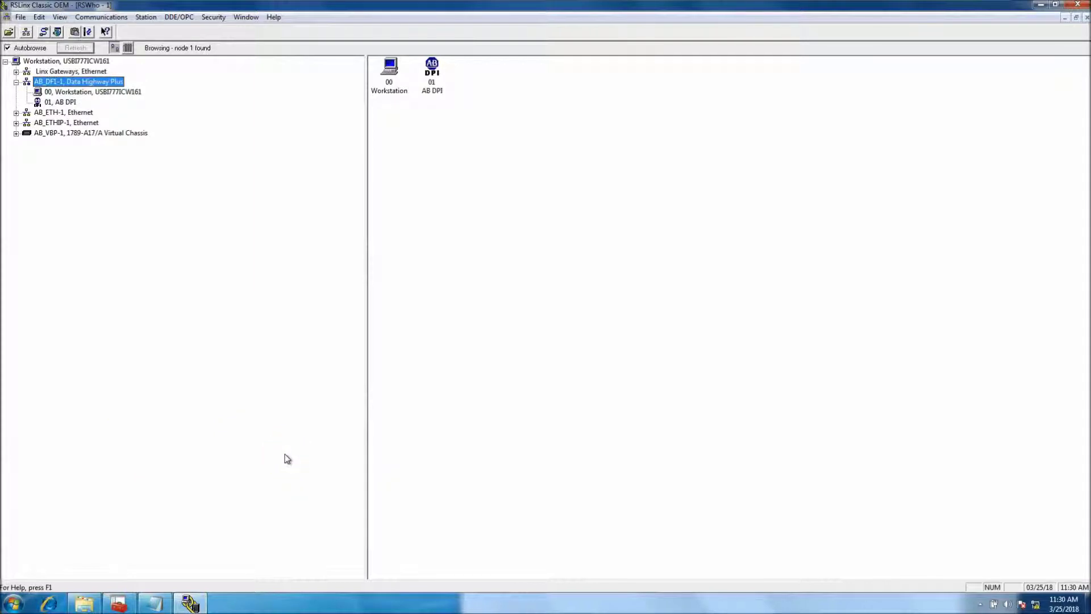
# Step: Launch DriveExecutive from the DriveTools program group
pyautogui.click(21, 602)
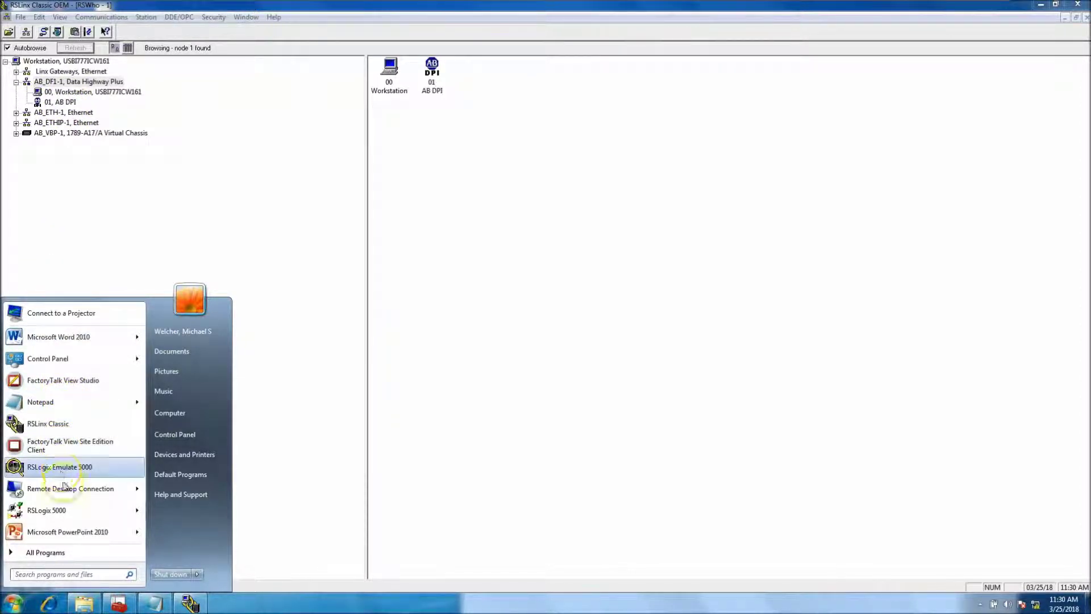
pyautogui.click(79, 559)
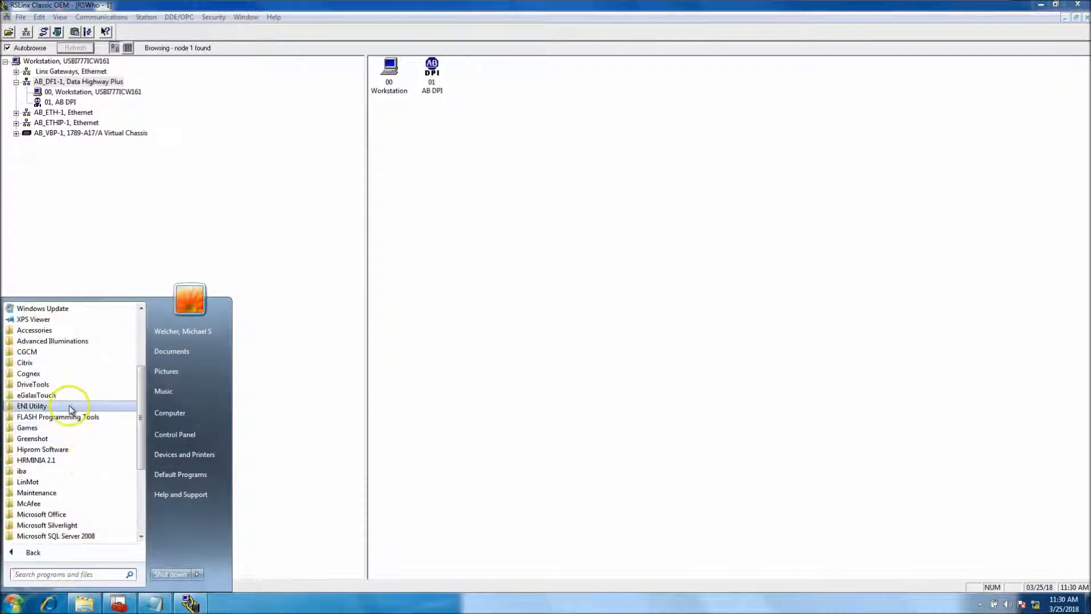
pyautogui.click(73, 384)
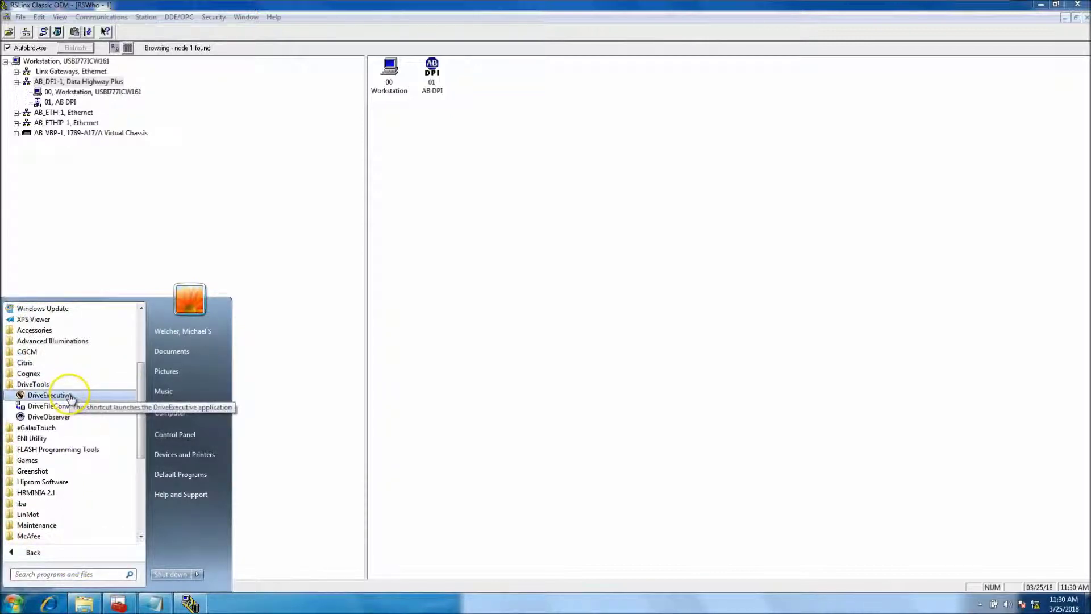
pyautogui.click(73, 396)
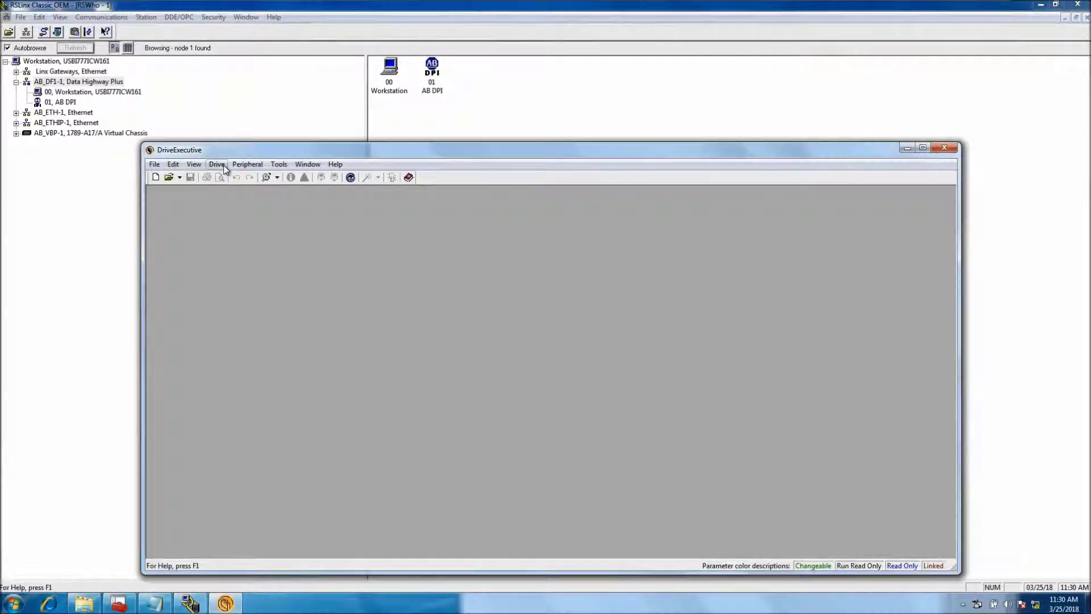
# Step: Connect to the drive at node 01, AB DPI, under the AB_DF1-1, Data Highway Plus network
pyautogui.click(216, 164)
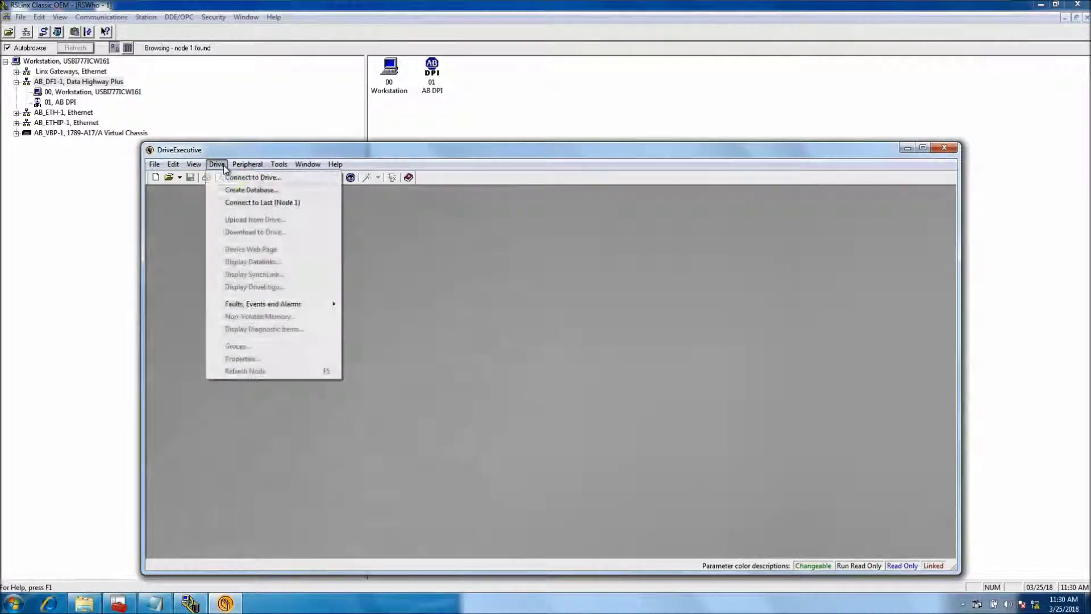
pyautogui.click(241, 177)
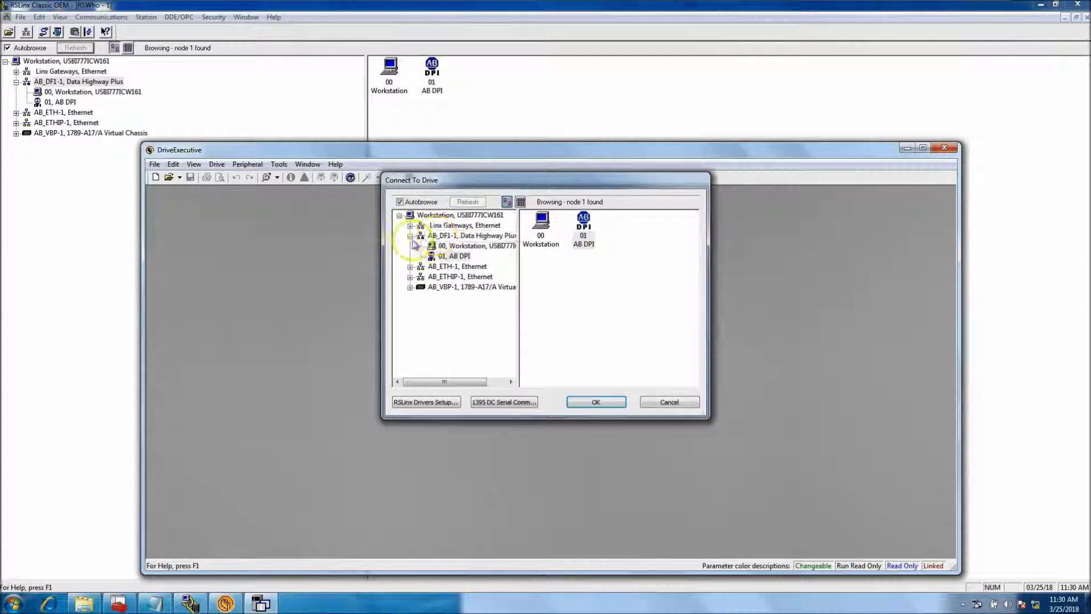
pyautogui.click(452, 255)
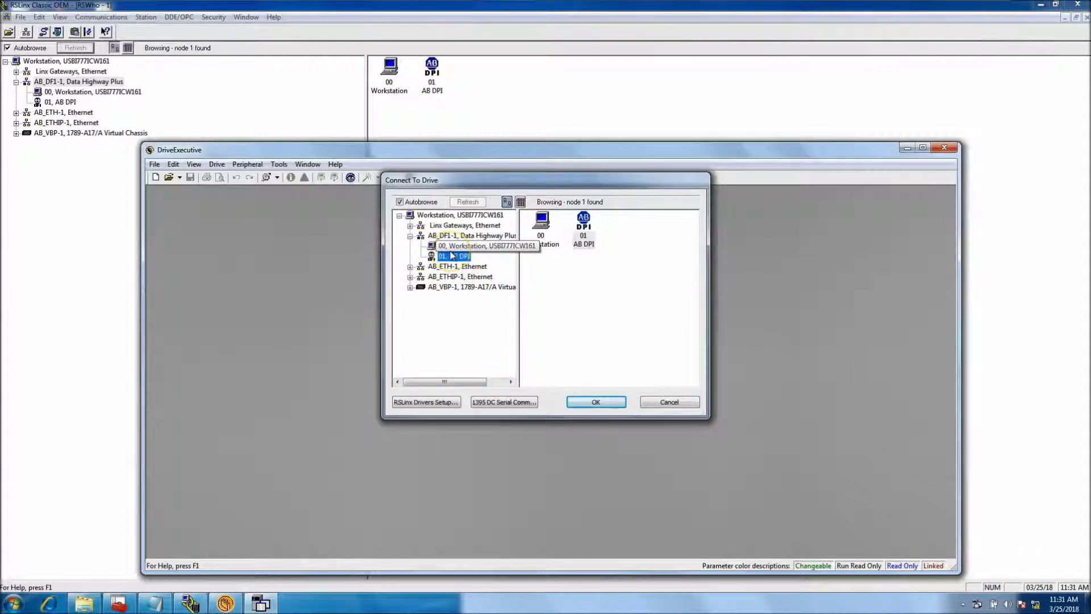
pyautogui.click(410, 236)
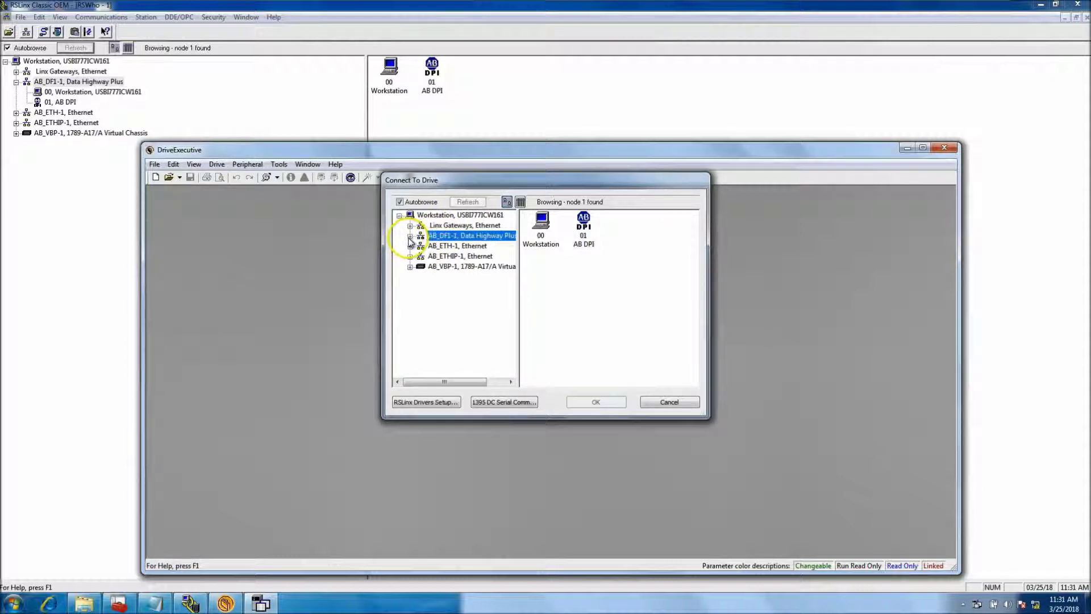
pyautogui.click(411, 236)
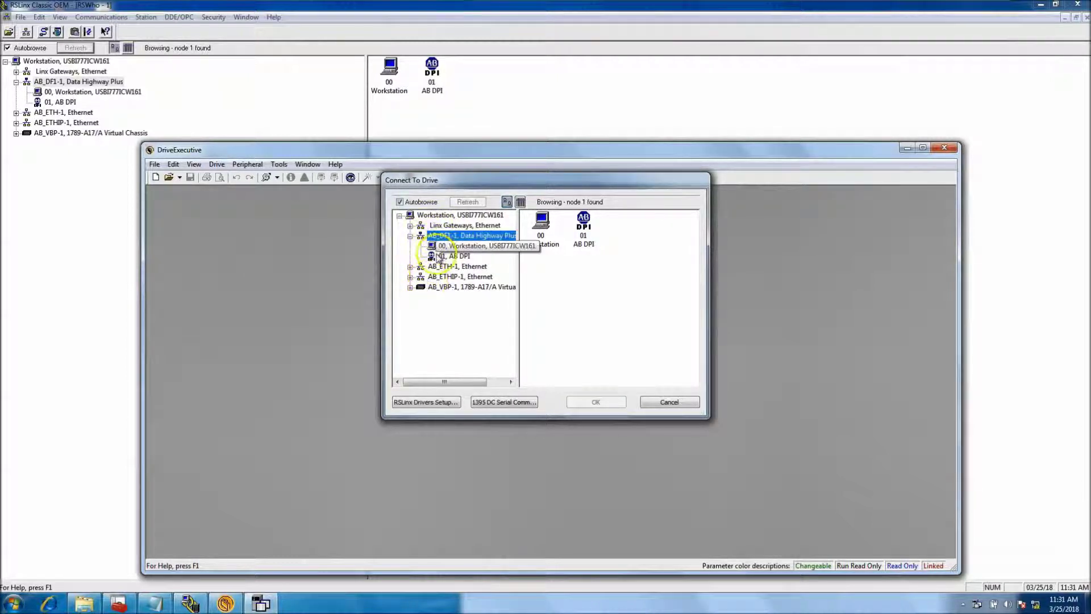
pyautogui.click(465, 256)
pyautogui.click(591, 400)
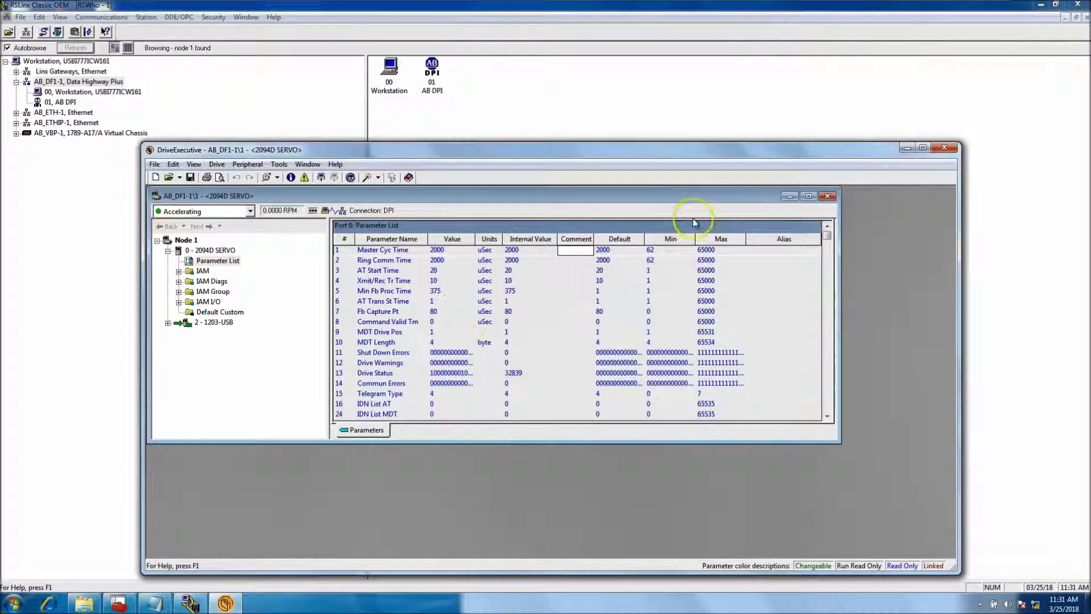
# Step: Maximize the drive's window and the application window, and display the parameter list of the 2094D SERVO
pyautogui.click(809, 199)
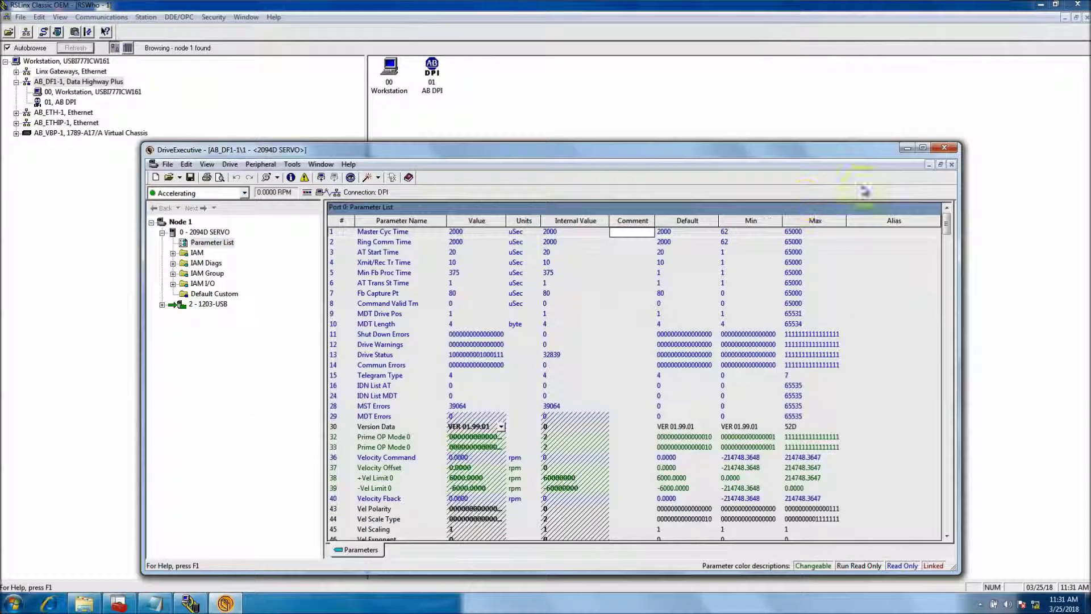
pyautogui.click(923, 149)
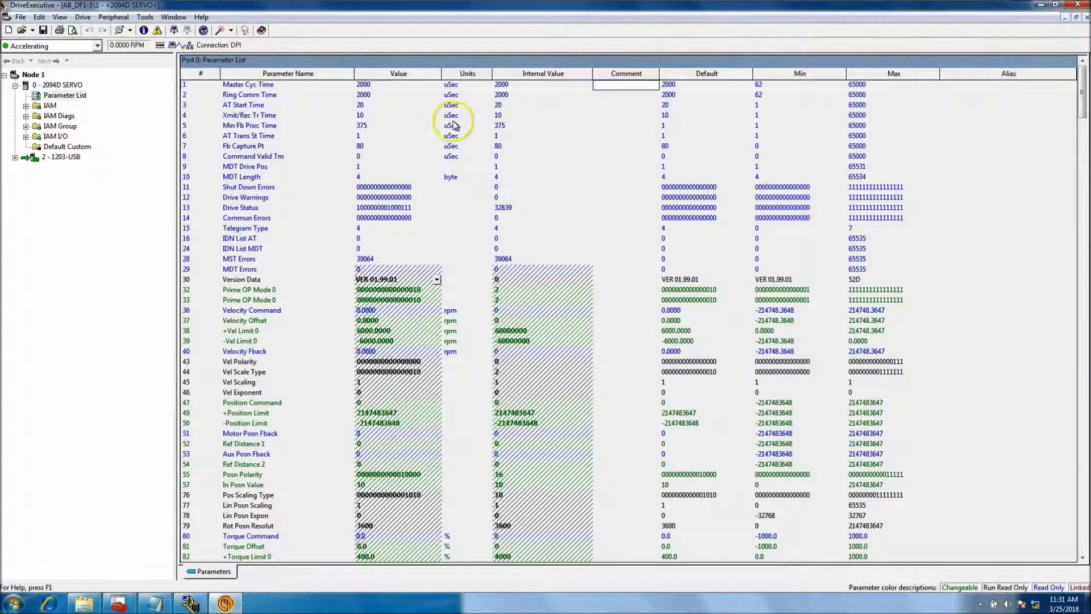
pyautogui.click(62, 85)
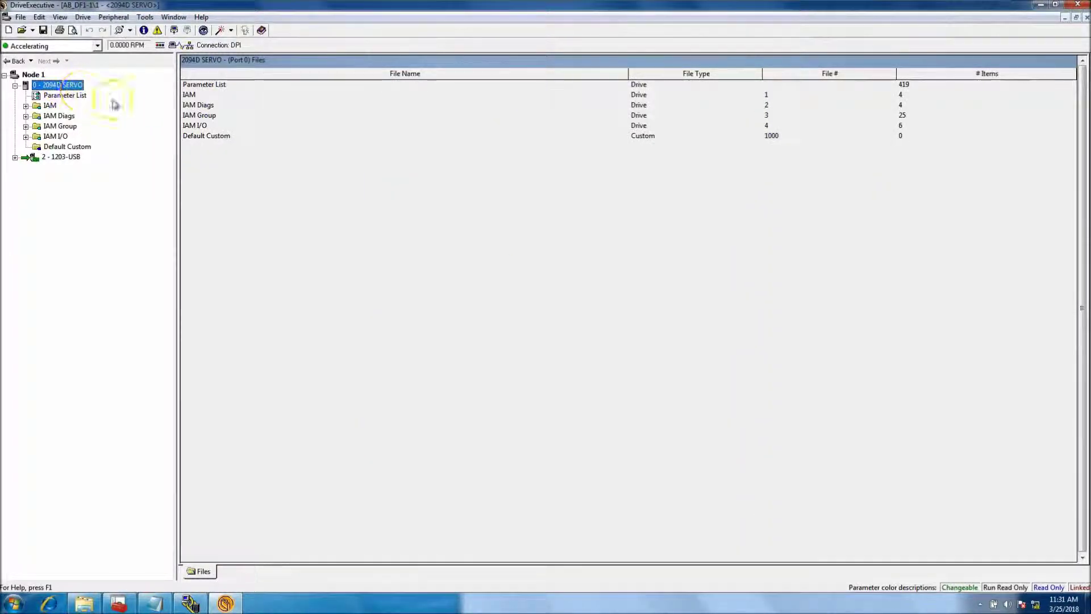
pyautogui.click(66, 94)
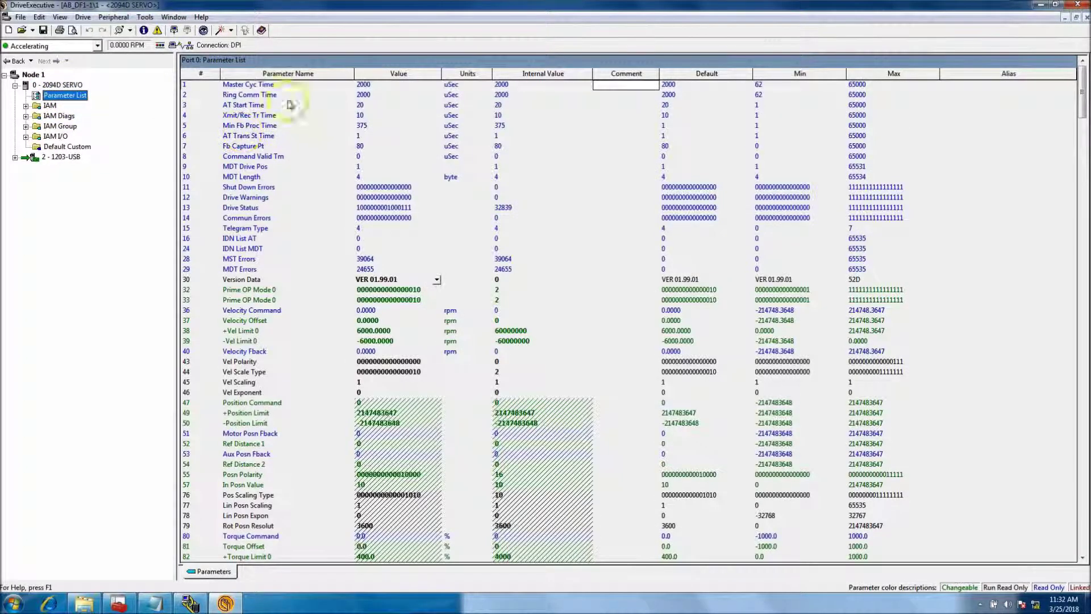
# Step: Check the access levels offered in the 2094D SERVO's properties and leave them without applying changes
pyautogui.rightClick(77, 87)
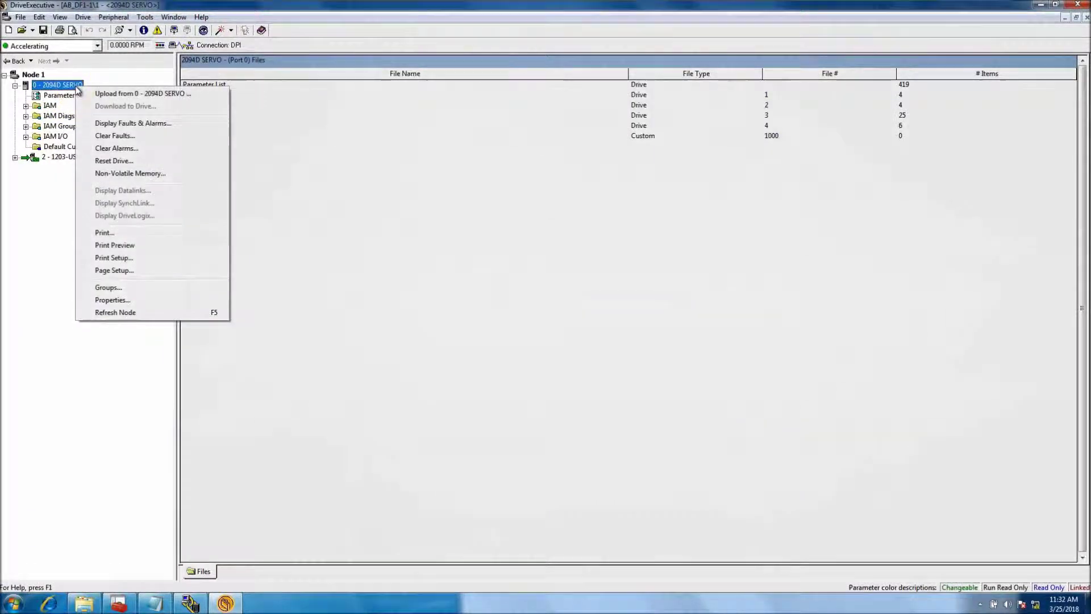
pyautogui.click(122, 302)
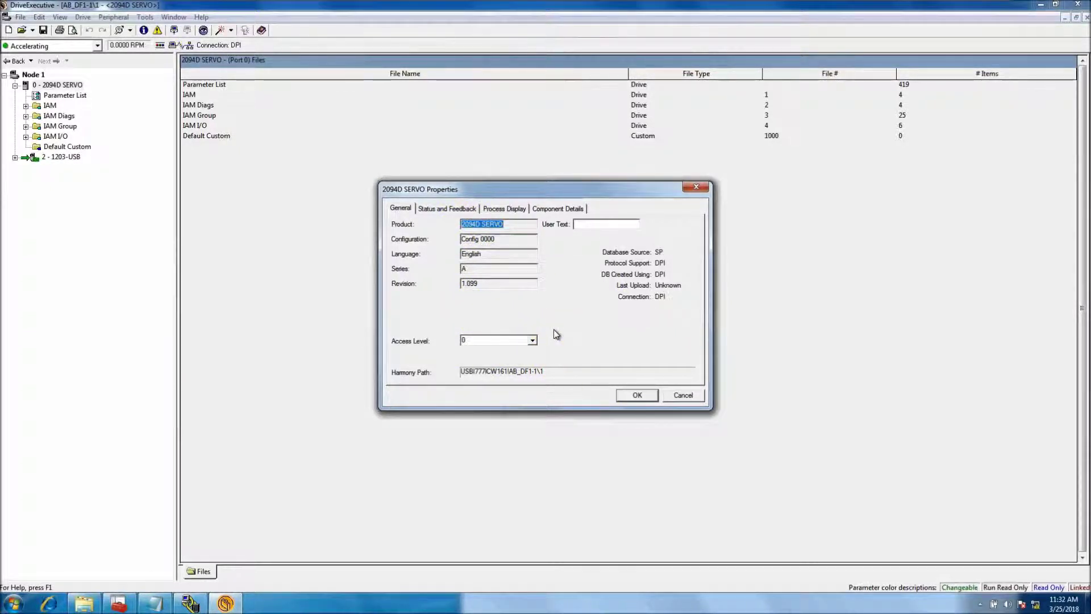
pyautogui.click(532, 340)
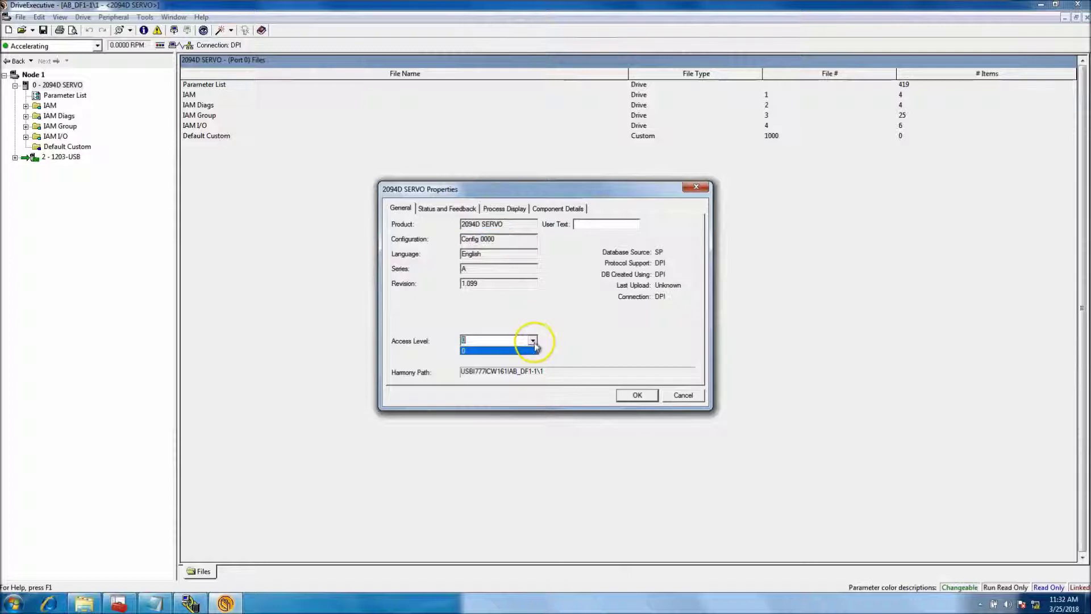
pyautogui.click(534, 349)
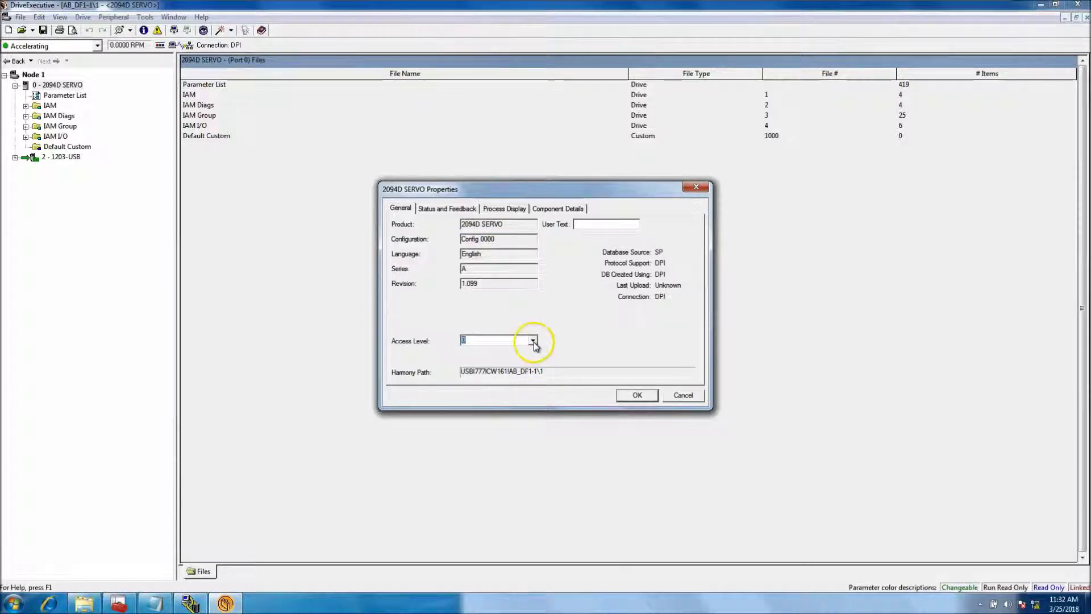
pyautogui.click(676, 396)
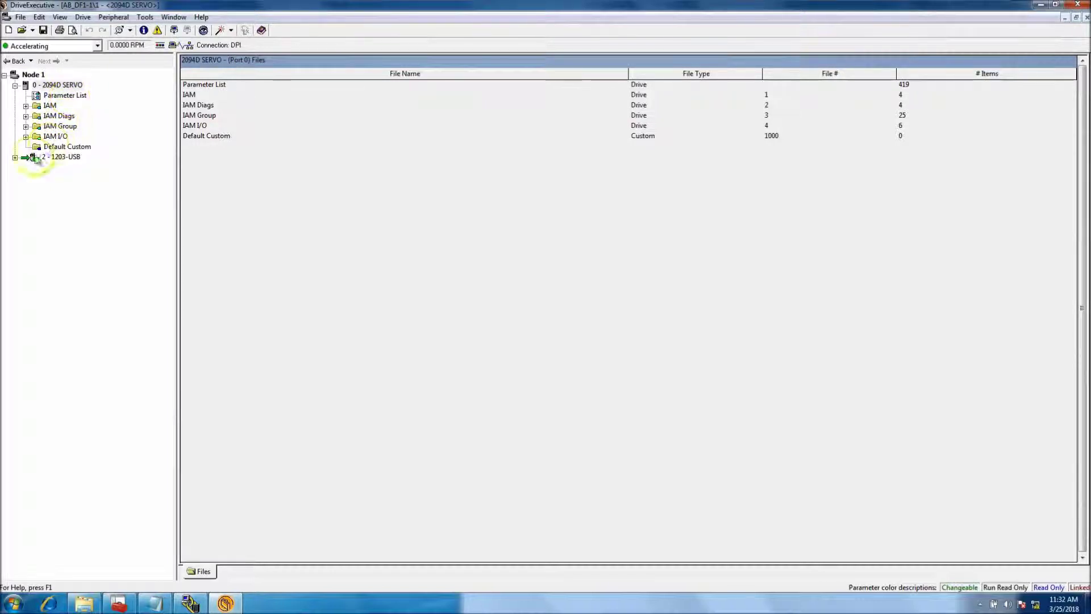
# Step: Review the device parameters of the 1203-USB adapter and return to the 2094D SERVO's parameter list
pyautogui.click(15, 158)
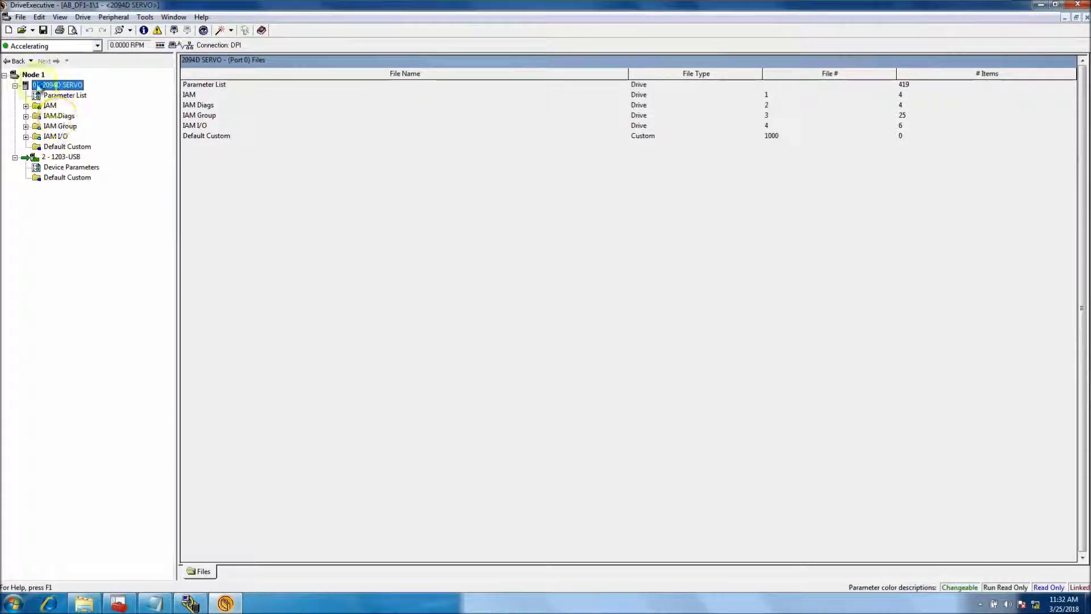
pyautogui.click(71, 167)
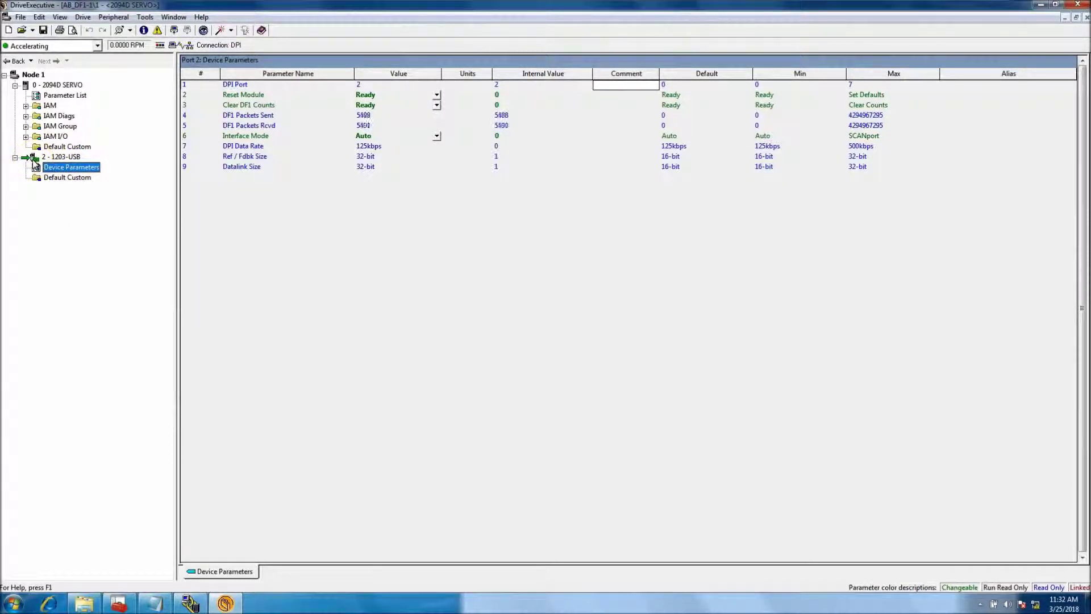
pyautogui.click(47, 163)
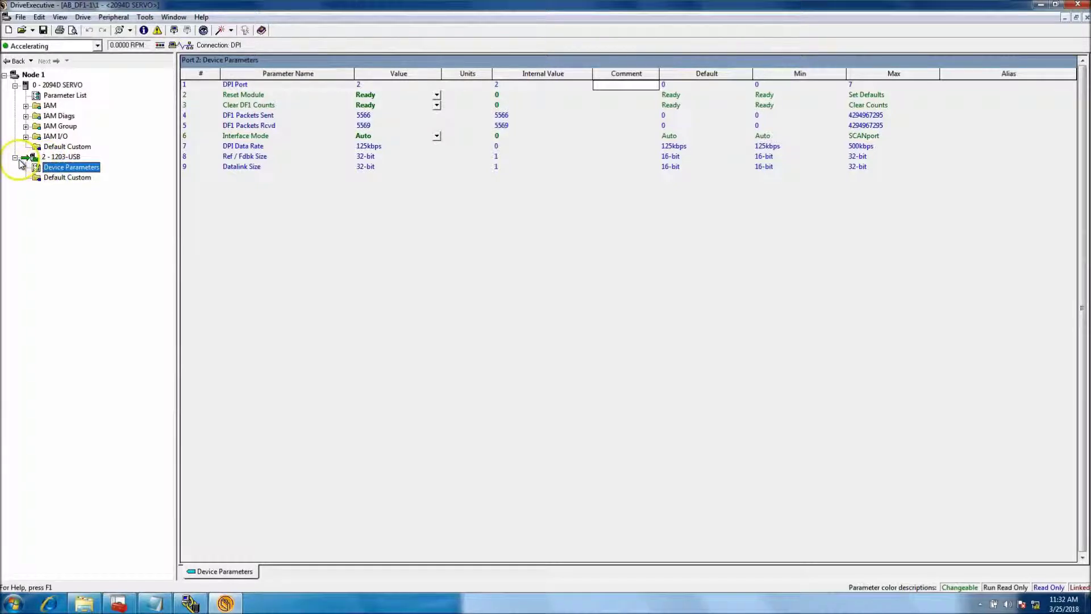
pyautogui.click(20, 161)
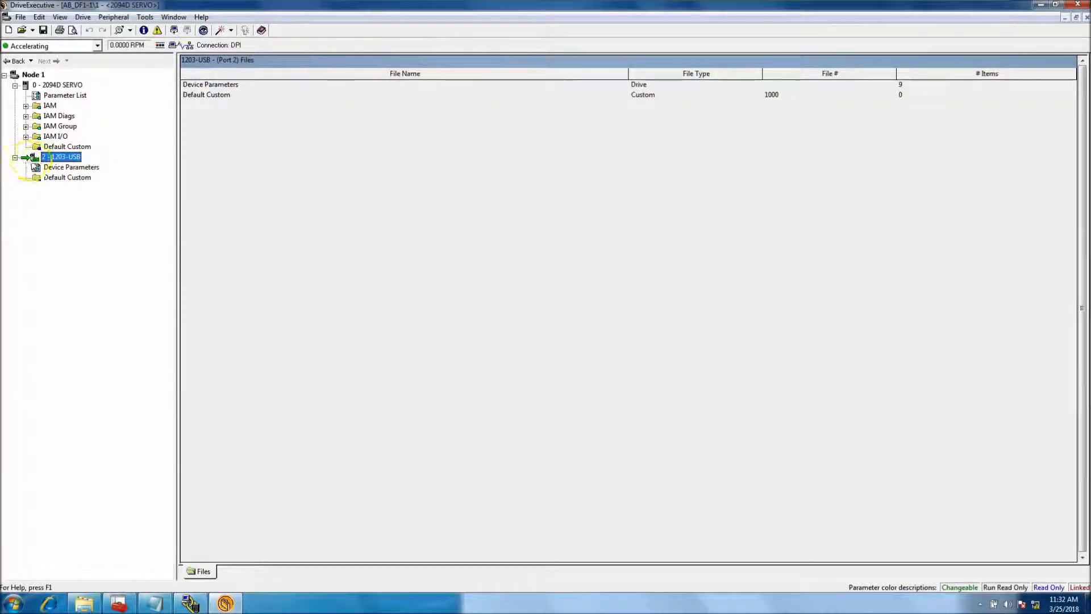
pyautogui.click(64, 95)
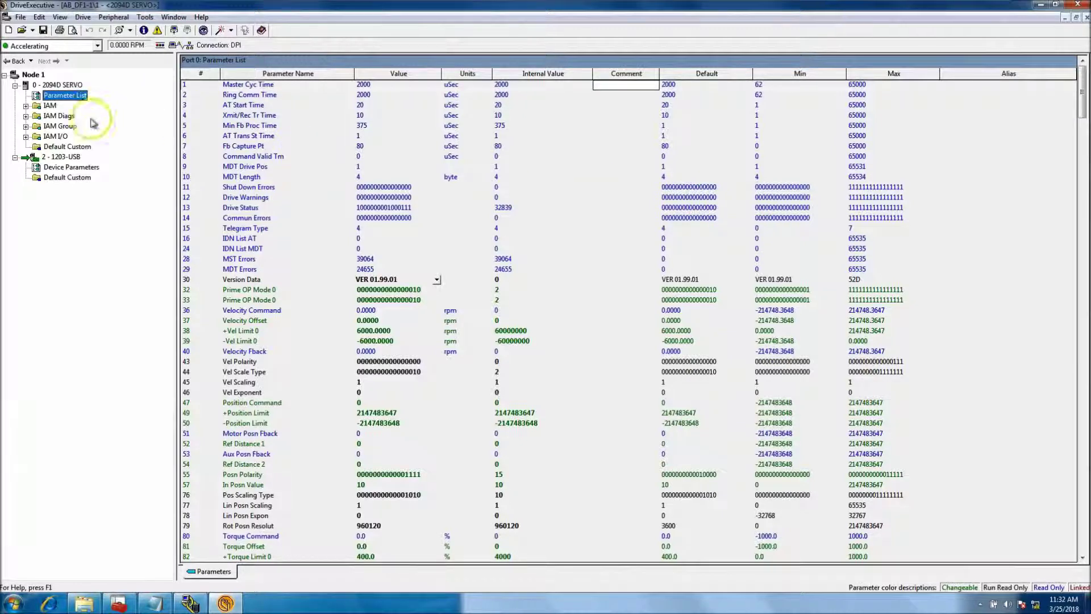
# Step: Examine the contents of the drive's IAM, IAM Diags, IAM Group and IAM I/O folders, collapsing each one again
pyautogui.click(26, 106)
pyautogui.click(25, 106)
pyautogui.click(26, 116)
pyautogui.click(26, 116)
pyautogui.click(26, 127)
pyautogui.click(26, 126)
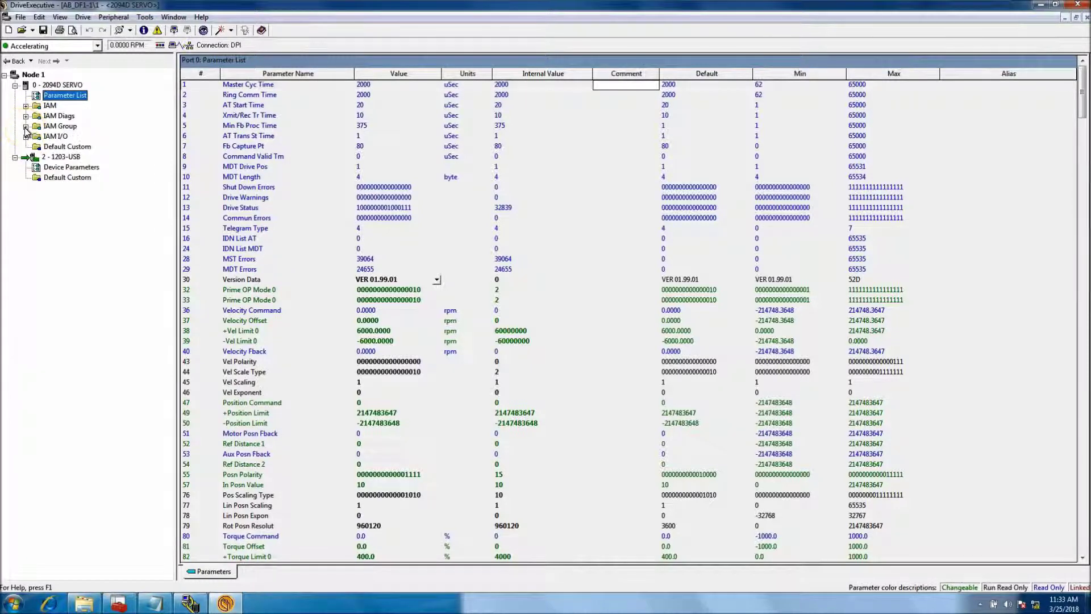
pyautogui.click(25, 136)
pyautogui.click(26, 136)
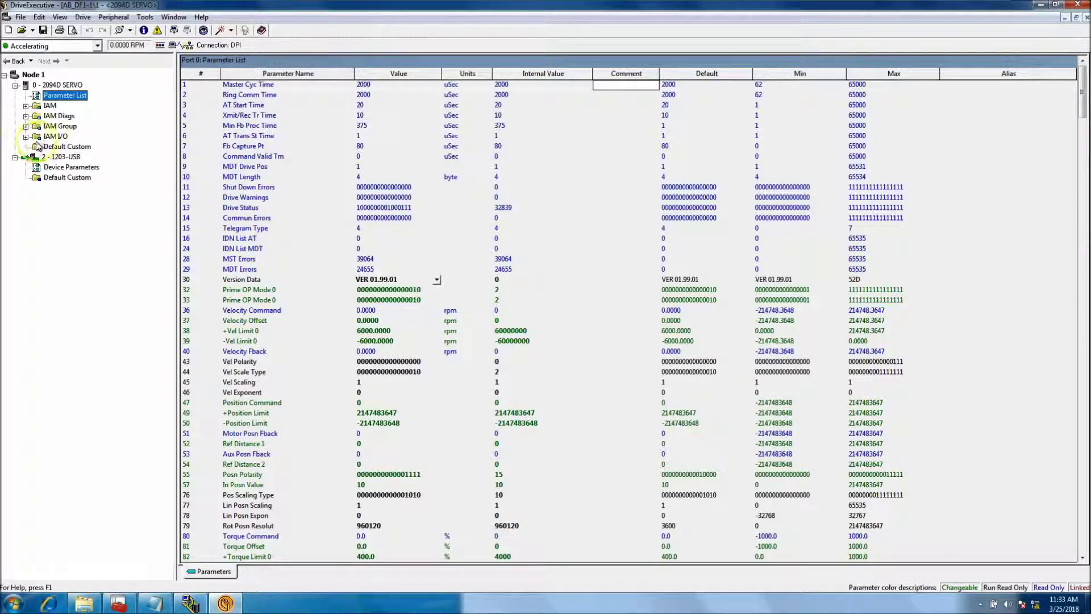
pyautogui.click(26, 137)
pyautogui.click(26, 137)
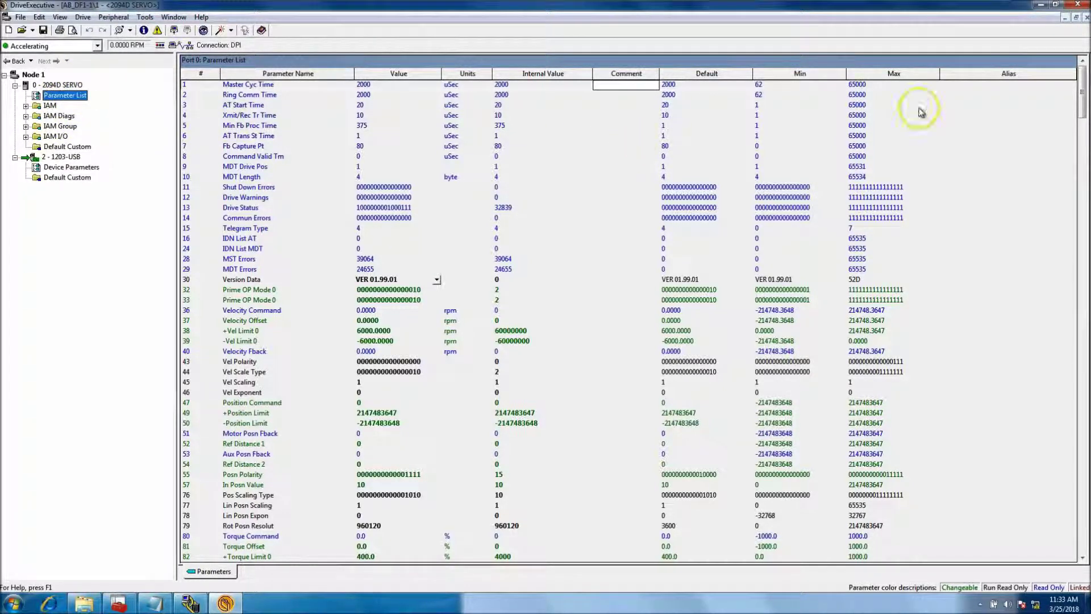
# Step: Set parameter 952, Demo Mode Select, to 1 - Demo Mode in the 2094D SERVO's parameter list
pyautogui.moveTo(1083, 104); pyautogui.dragTo(1083, 537)
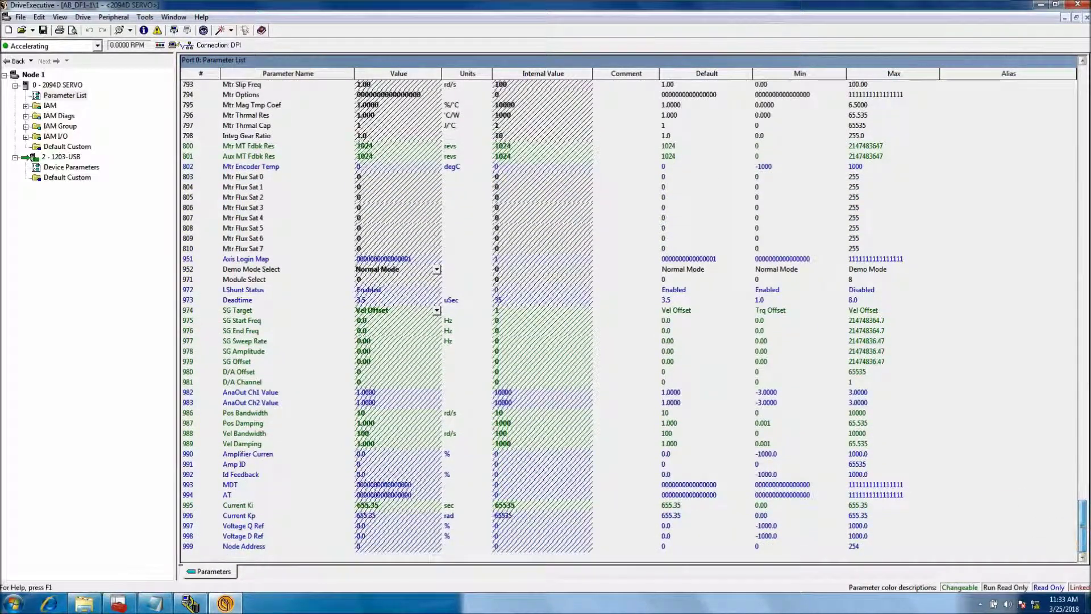
pyautogui.click(188, 272)
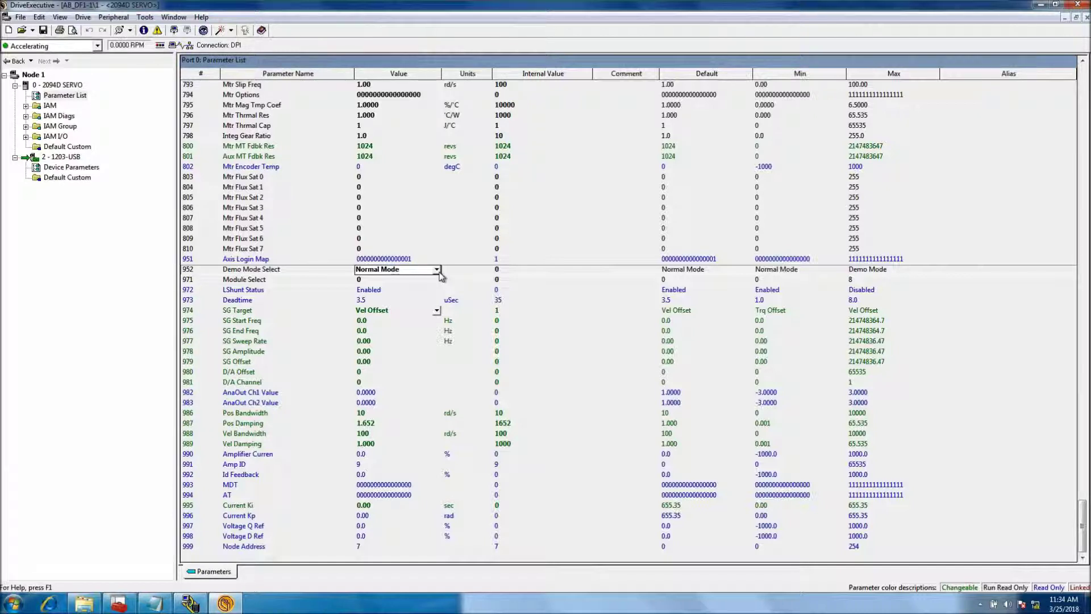
pyautogui.click(437, 271)
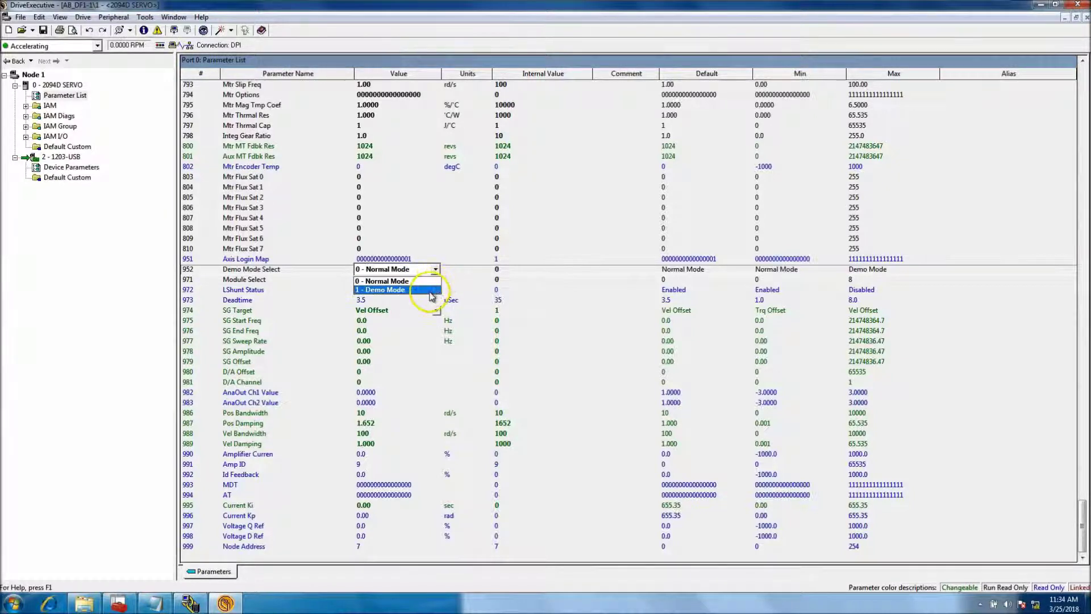
pyautogui.click(431, 293)
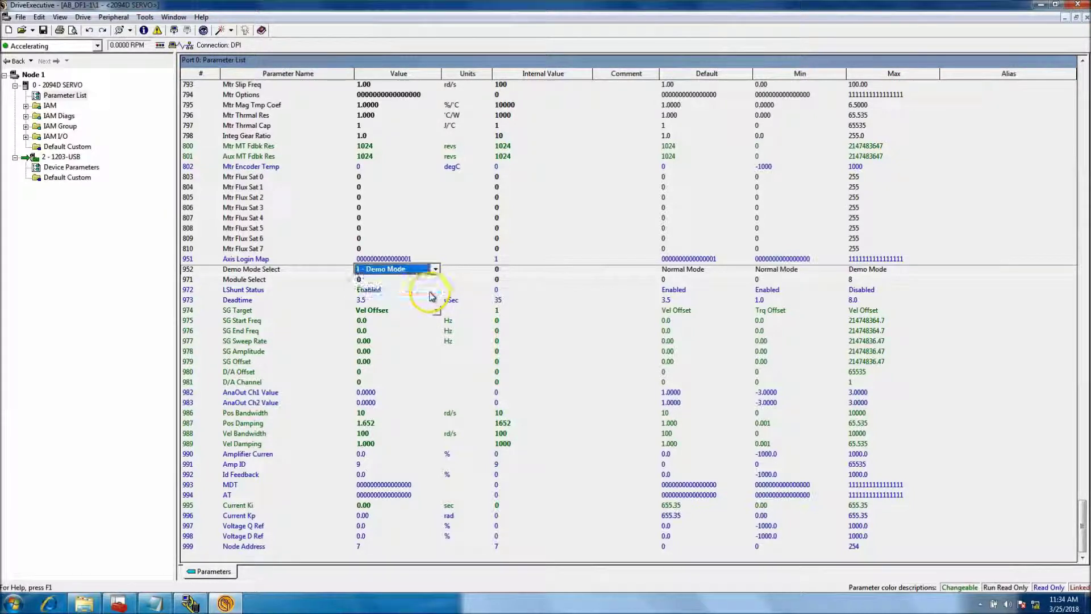
pyautogui.click(457, 243)
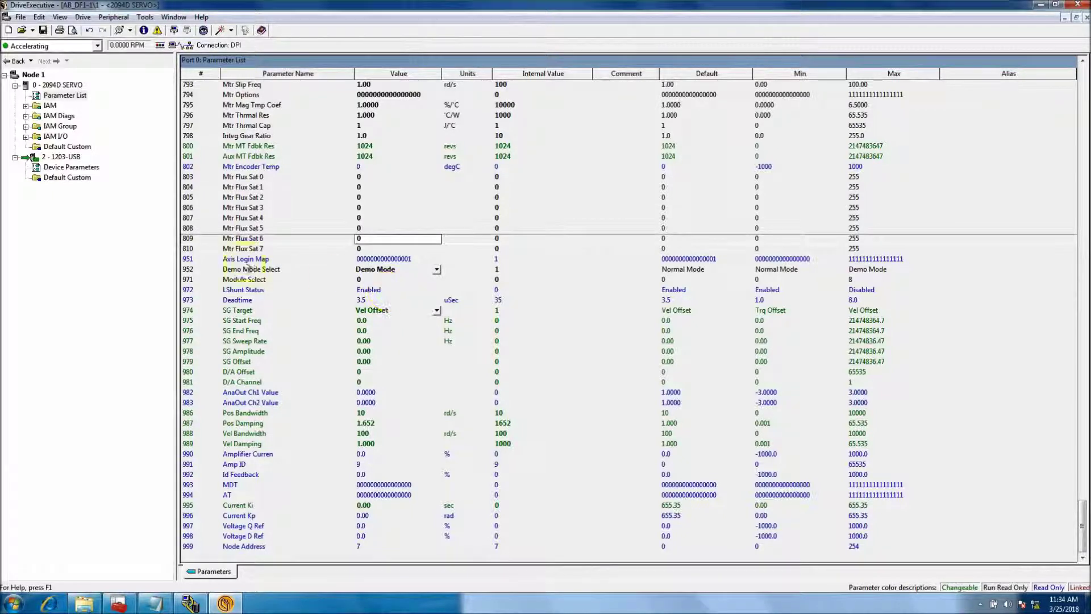
pyautogui.click(146, 252)
pyautogui.click(153, 256)
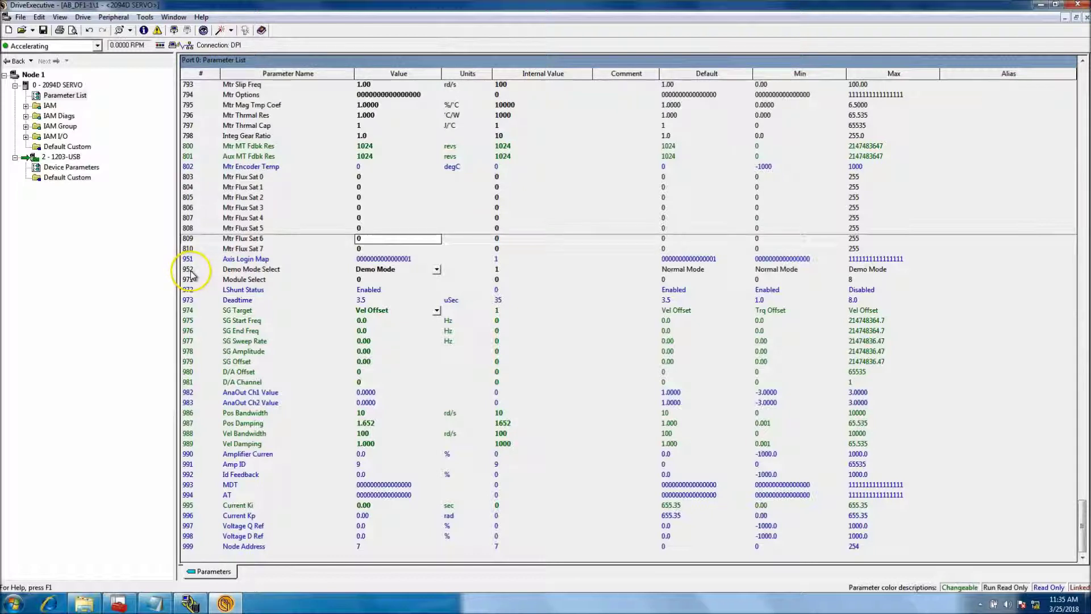
pyautogui.click(152, 265)
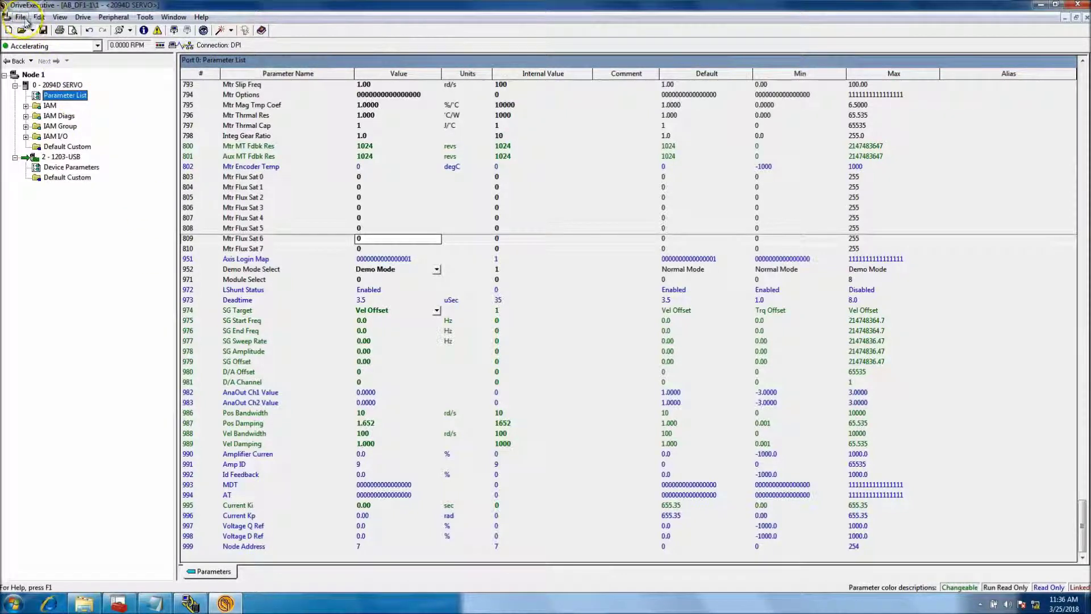
# Step: Save the 2094D SERVO configuration to the desktop as Kinetix 6000 Demo.dno, with upload before saving enabled
pyautogui.click(83, 17)
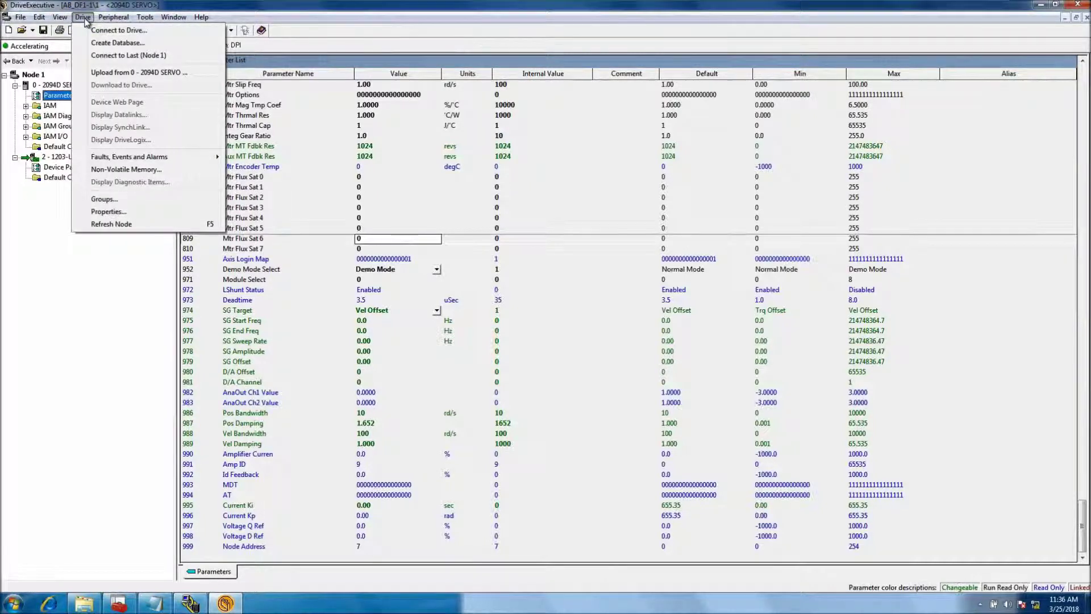
pyautogui.click(19, 17)
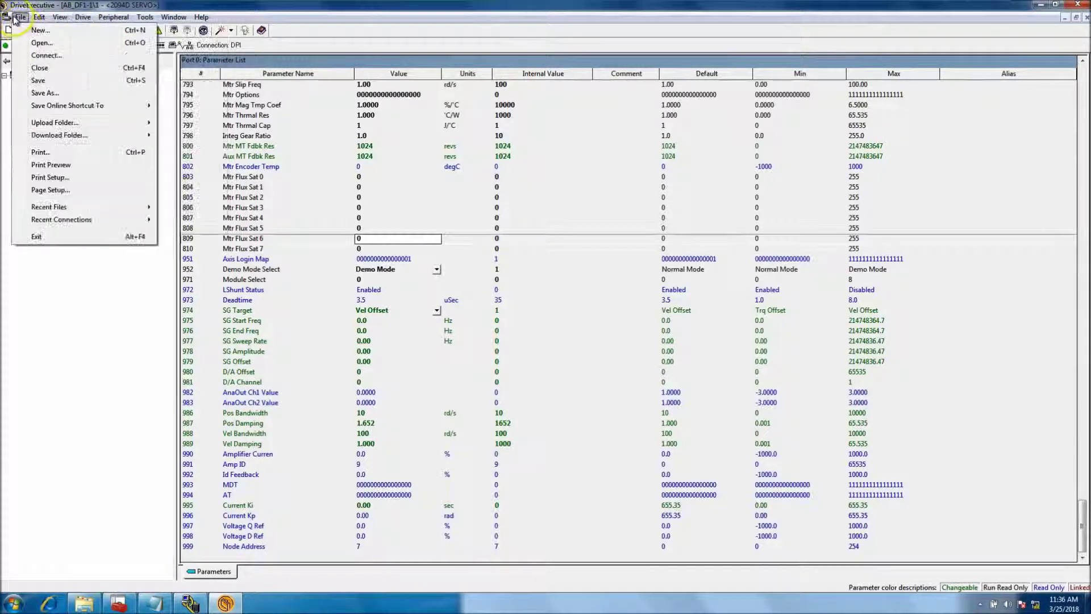
pyautogui.click(46, 93)
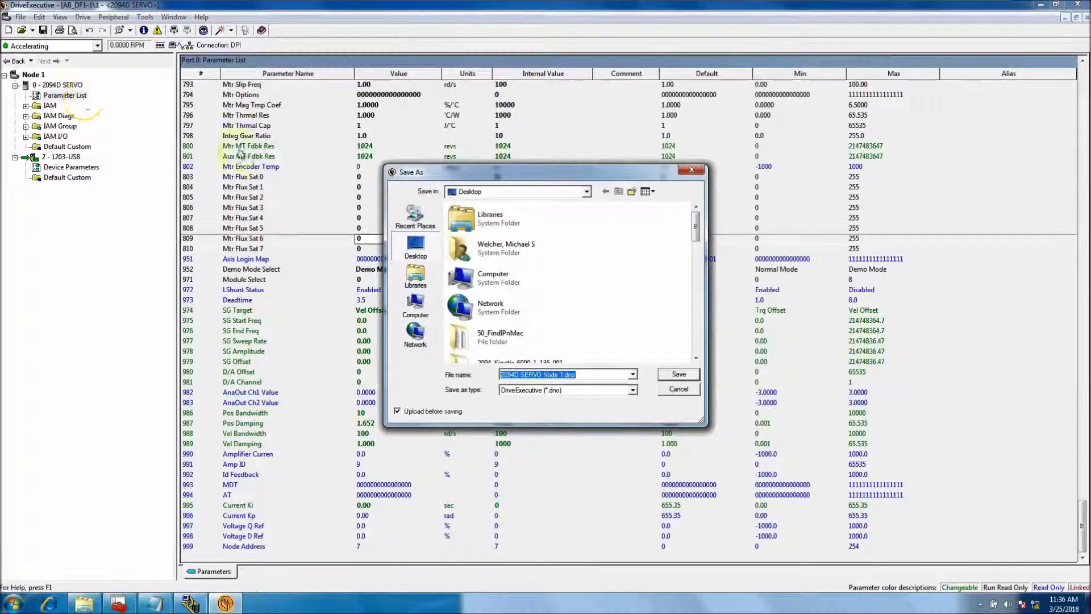
pyautogui.doubleClick(562, 375)
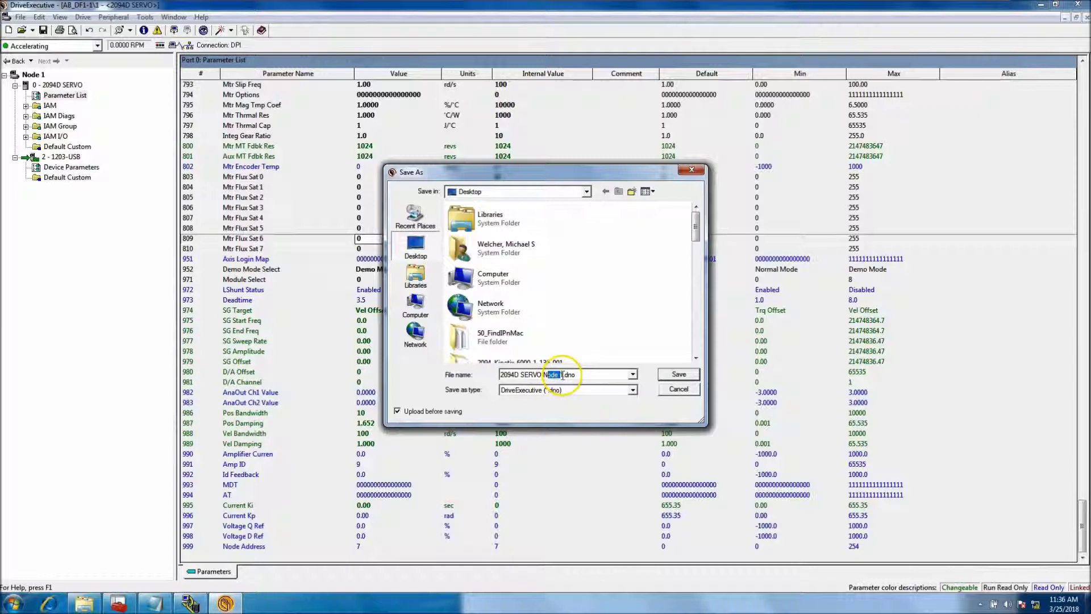
pyautogui.moveTo(562, 375); pyautogui.dragTo(494, 381)
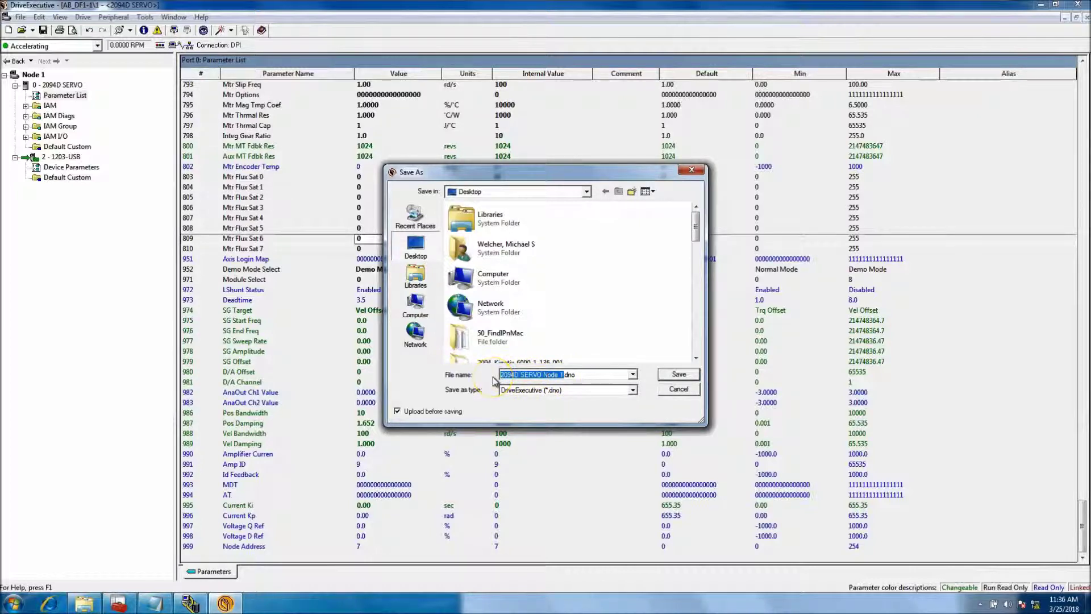
pyautogui.write('K')
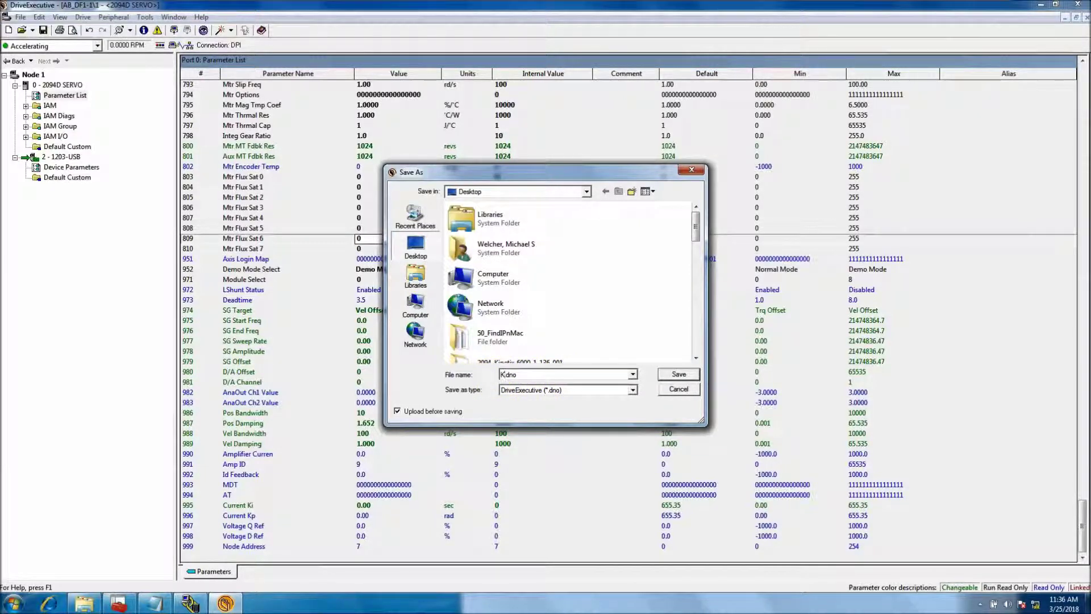
pyautogui.write('inetix 6000 Demo')
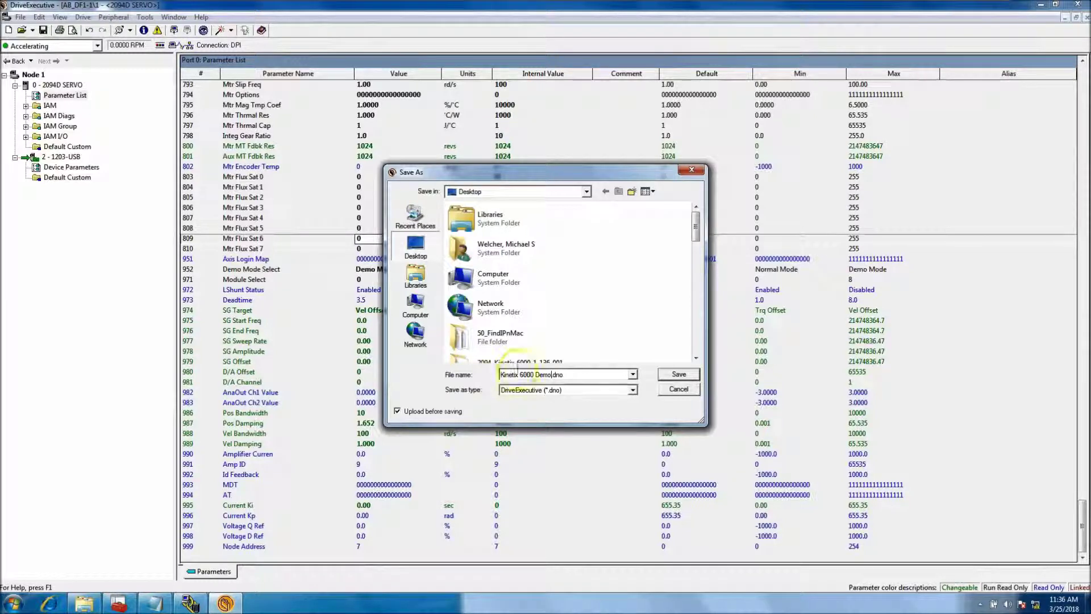
pyautogui.click(672, 374)
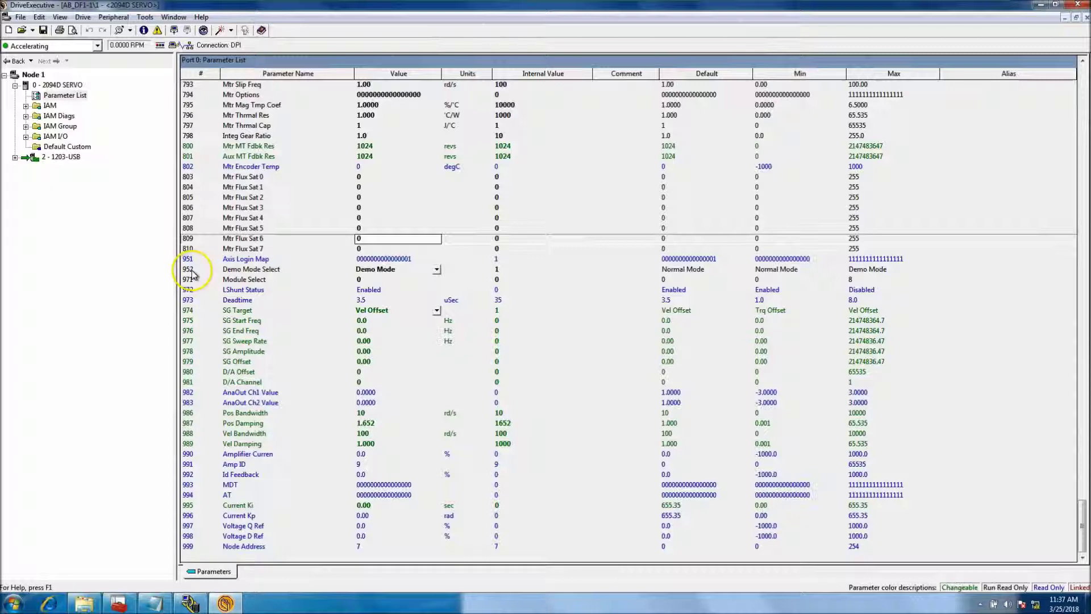
# Step: Minimize the DriveExecutive and Notepad windows and place Kinetix 6000 Demo.dno beside Kinetix 6000 Upload.dno on the desktop
pyautogui.click(1049, 5)
pyautogui.click(1043, 5)
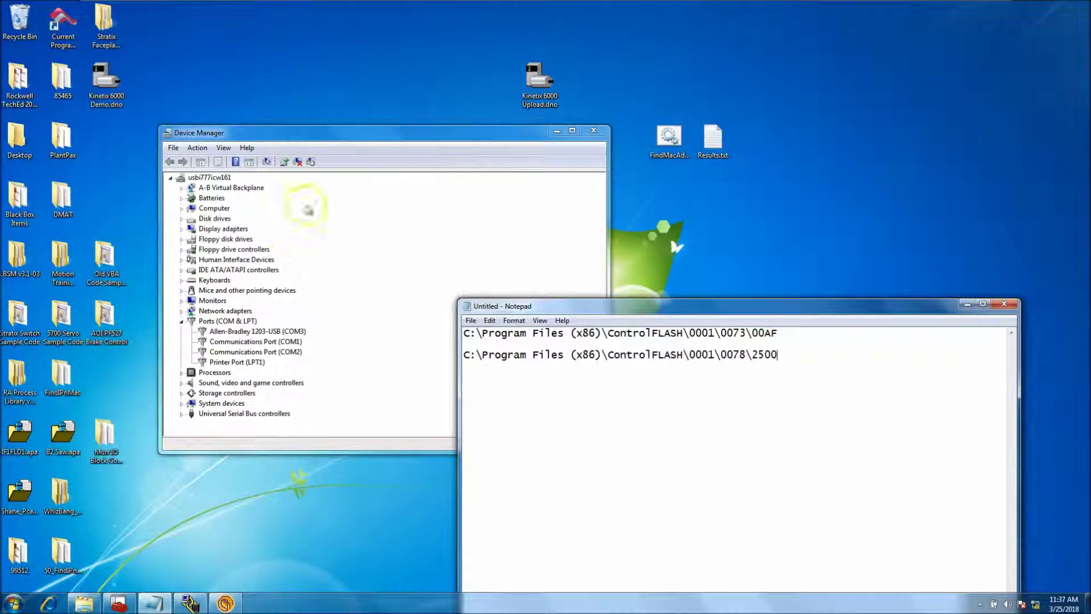
pyautogui.moveTo(108, 81); pyautogui.dragTo(594, 88)
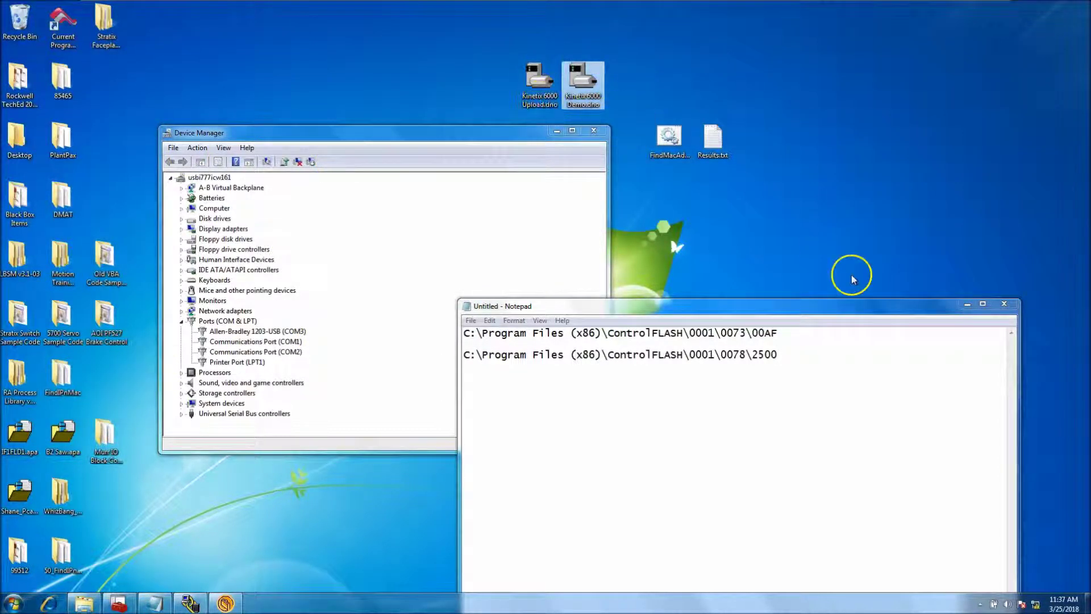
pyautogui.click(968, 304)
pyautogui.click(546, 91)
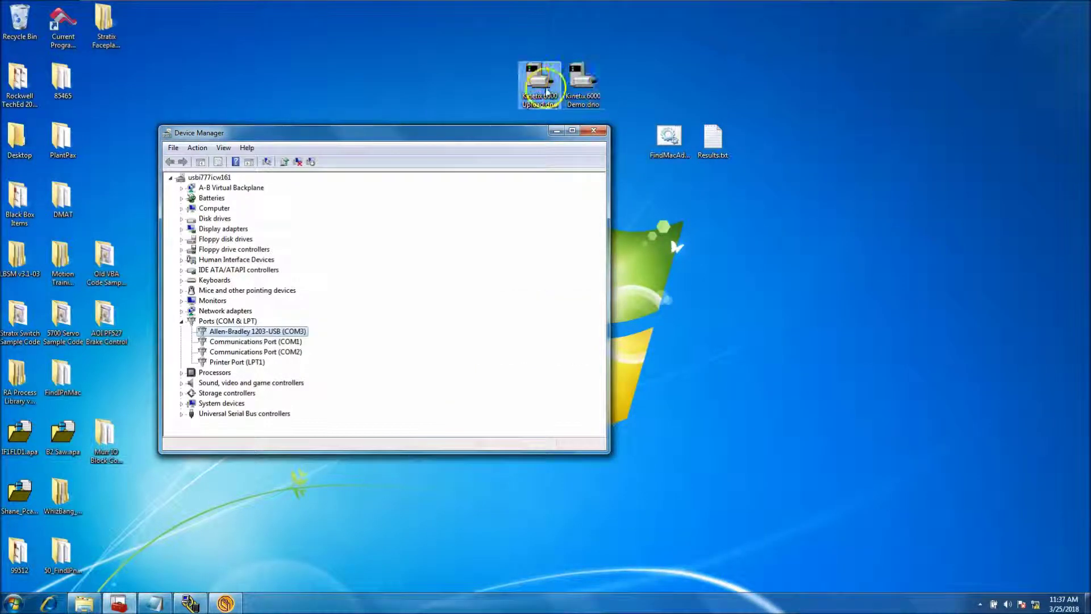
pyautogui.keyDown('ctrl'); pyautogui.click(581, 104); pyautogui.keyUp('ctrl')
pyautogui.moveTo(581, 104); pyautogui.dragTo(547, 100)
pyautogui.click(548, 100)
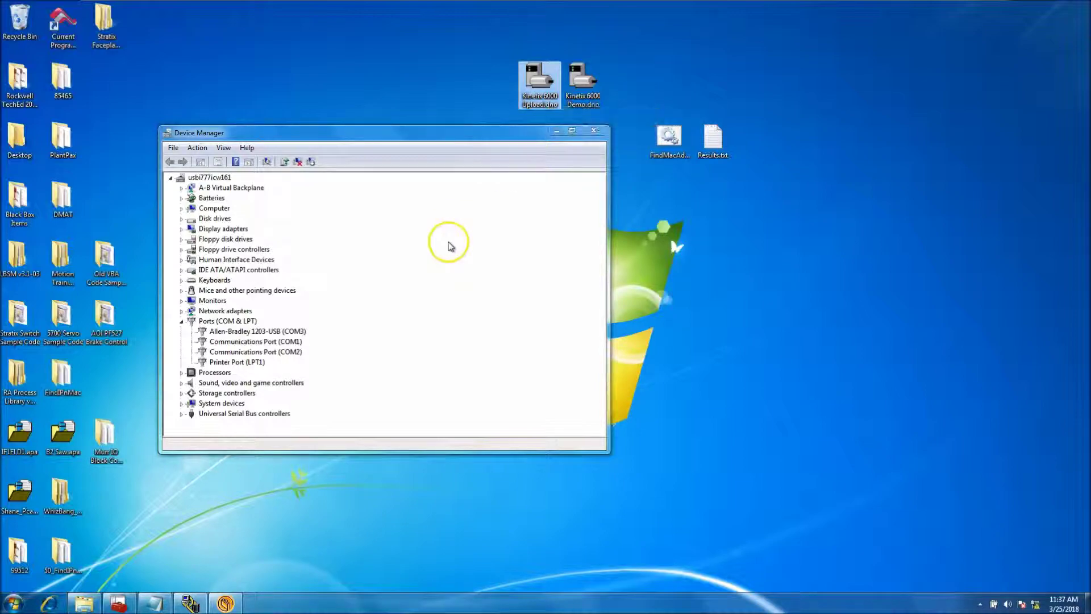
# Step: Switch back to DriveExecutive and exit the program
pyautogui.click(225, 603)
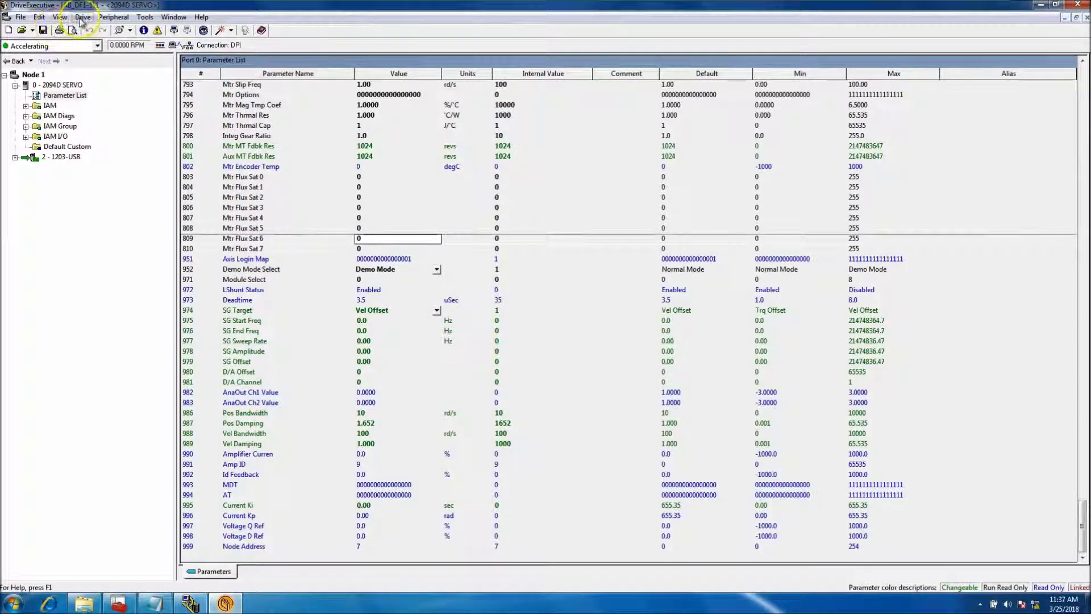
pyautogui.click(1078, 4)
pyautogui.click(557, 328)
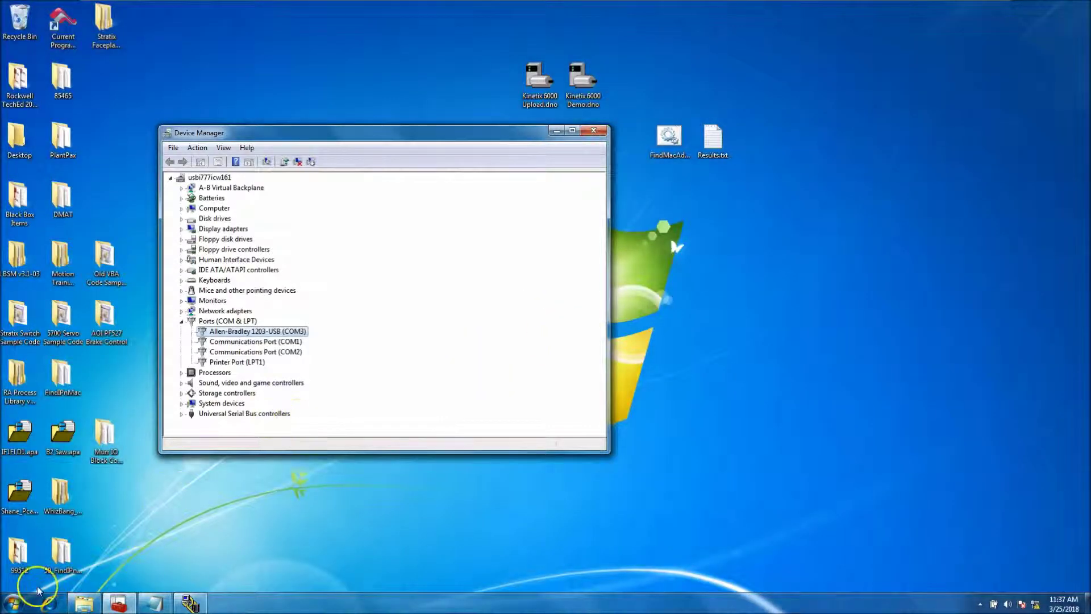
# Step: Start DriveExecutive from the DriveTools programs and call up the Connect To Drive browser
pyautogui.click(12, 604)
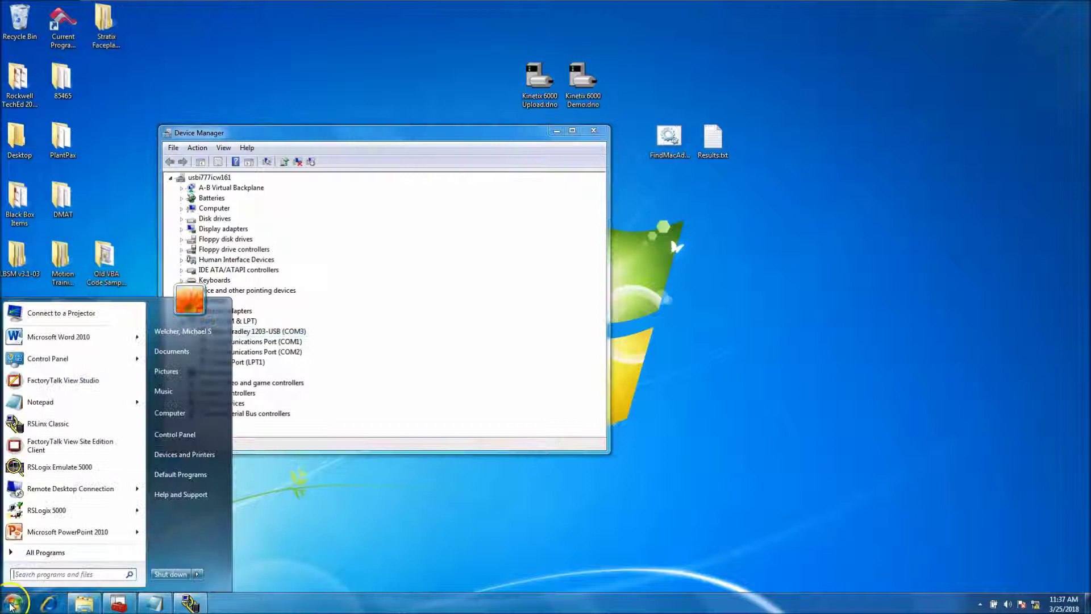
pyautogui.click(45, 553)
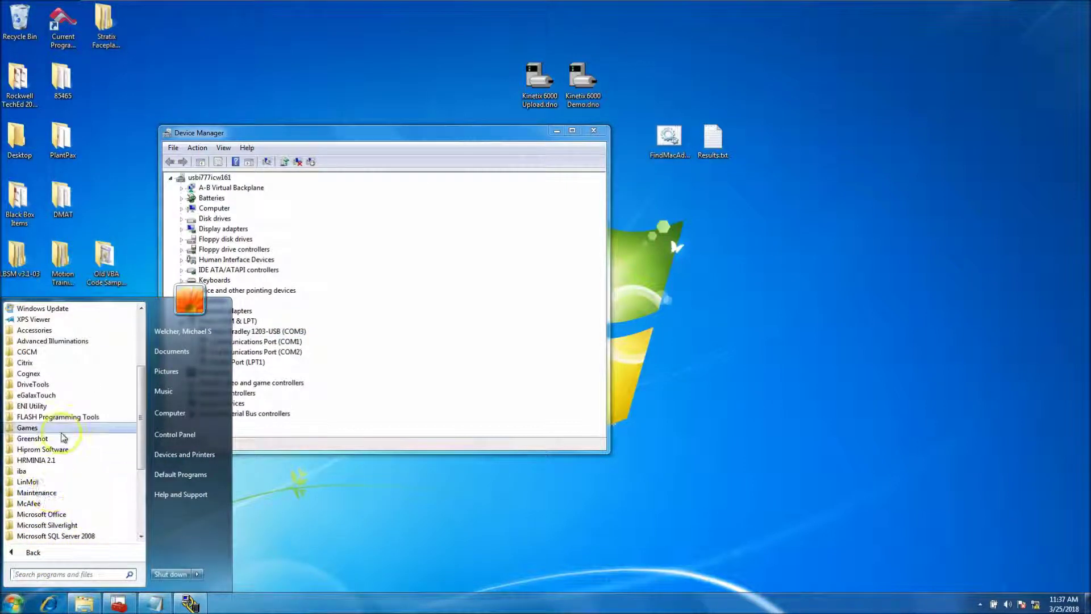
pyautogui.click(59, 387)
pyautogui.click(72, 399)
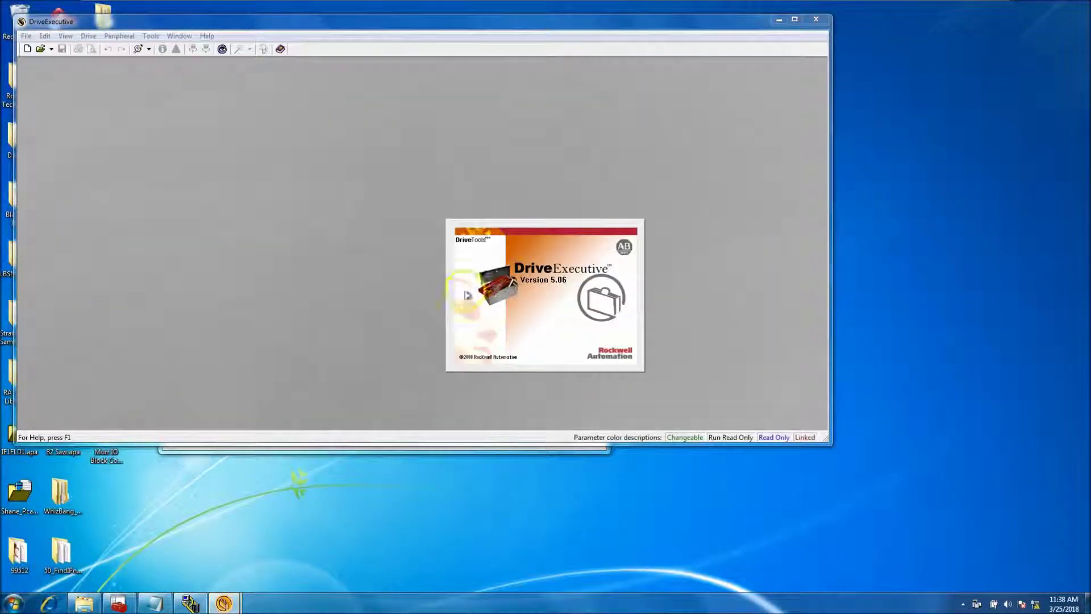
pyautogui.moveTo(219, 19); pyautogui.dragTo(464, 140)
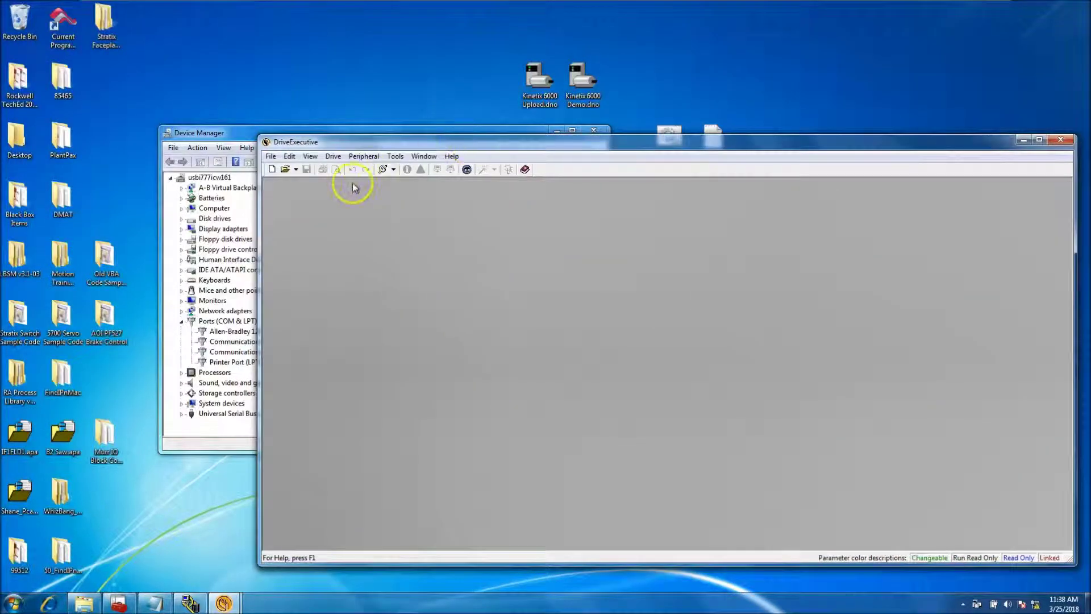
pyautogui.click(333, 156)
pyautogui.click(344, 165)
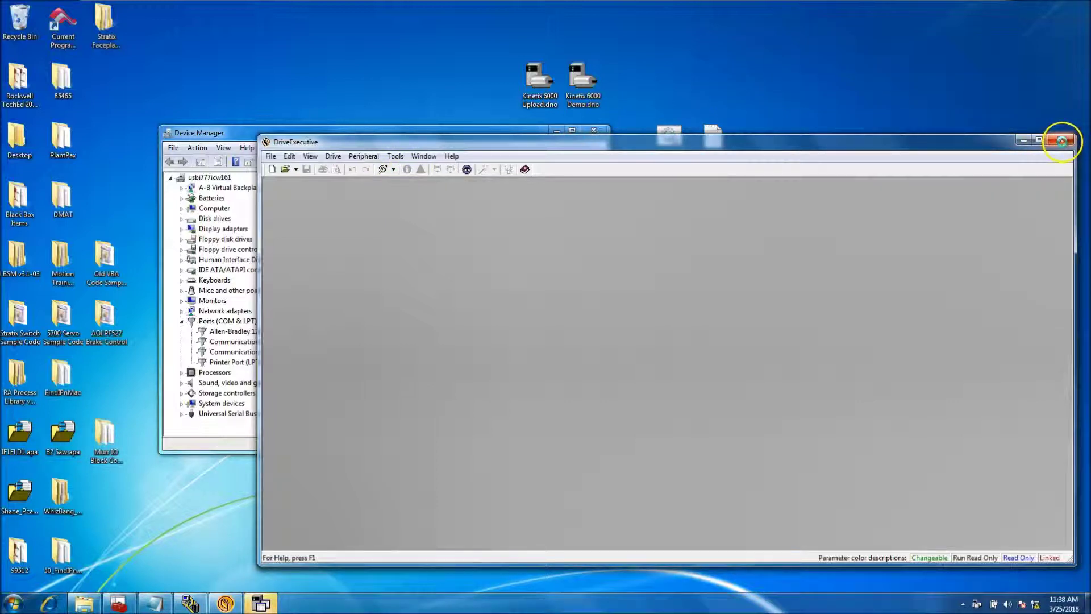
# Step: Open Kinetix 6000 Upload.dno from the desktop and cancel the Connect To Drive dialog
pyautogui.doubleClick(539, 102)
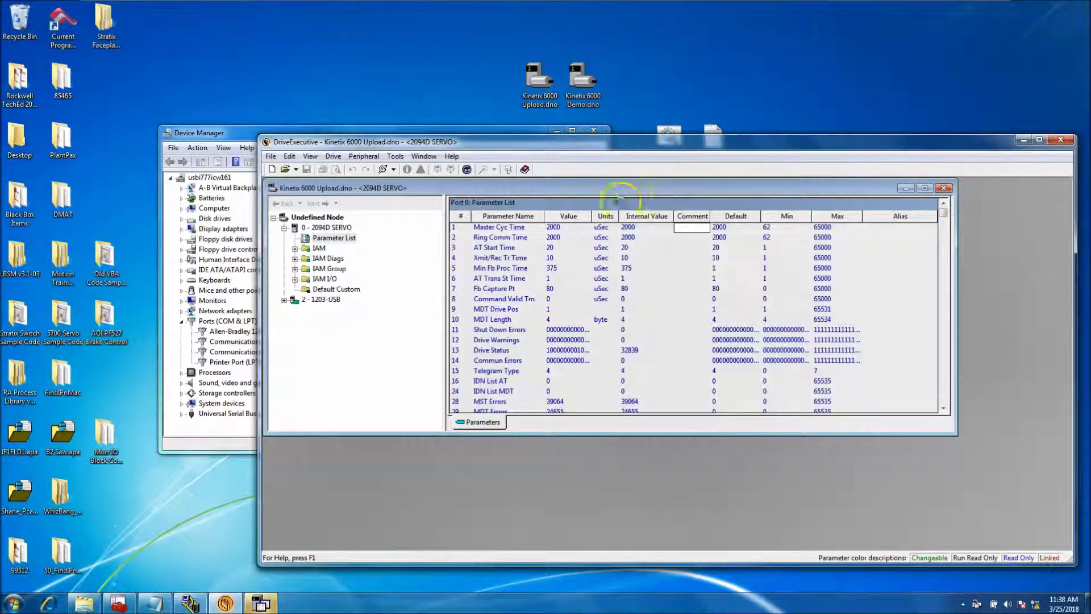
pyautogui.click(537, 78)
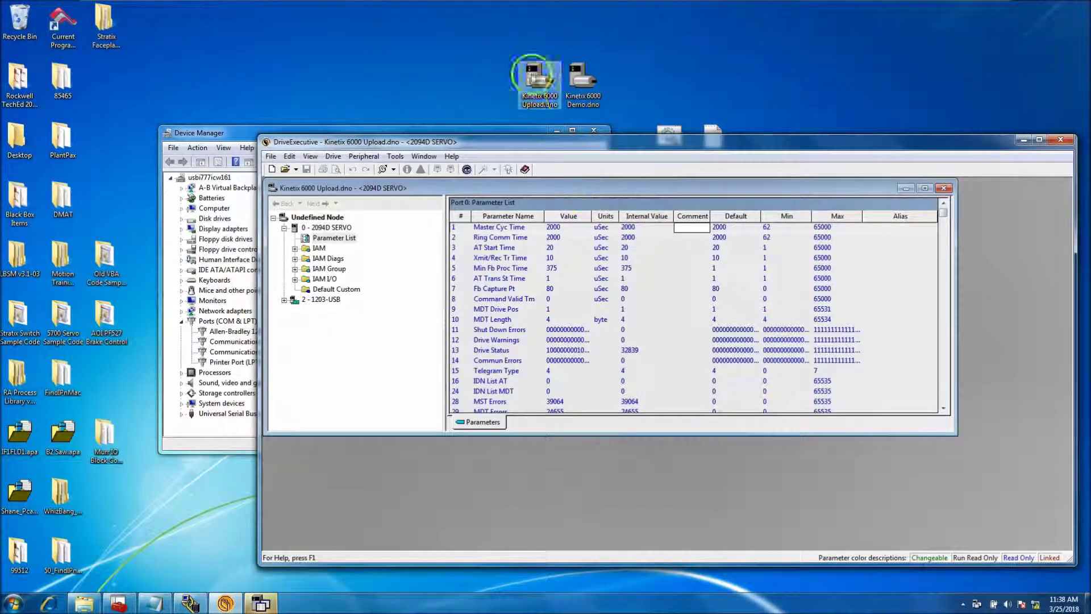
pyautogui.click(414, 220)
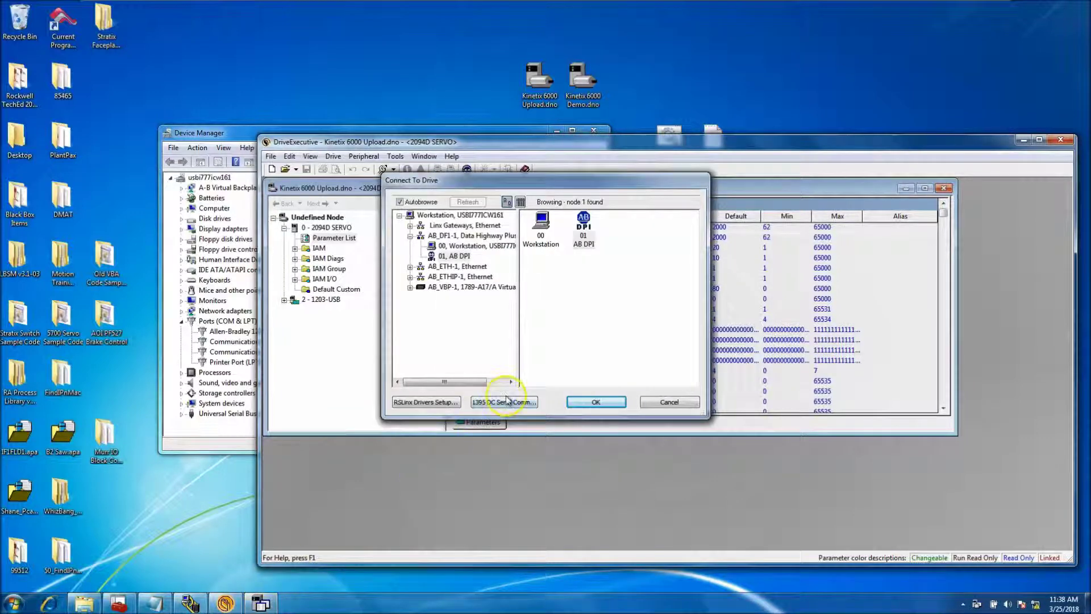
pyautogui.click(668, 401)
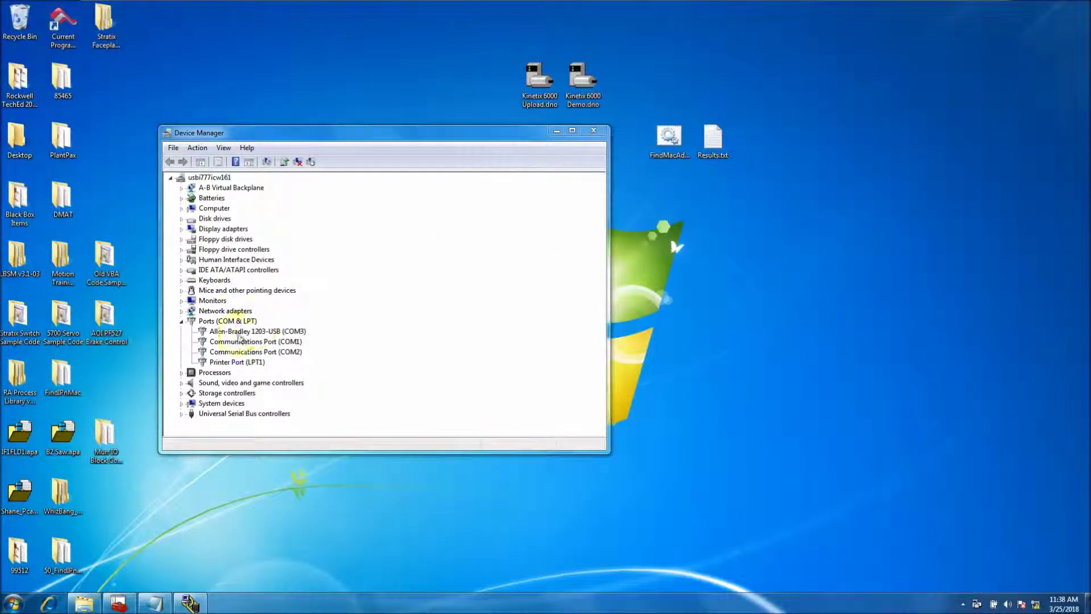
# Step: Open Kinetix 6000 Upload.dno from the desktop and download it to the 0 - 2094D SERVO on AB_DF1-1, leaving the 1203-USB excluded
pyautogui.doubleClick(534, 91)
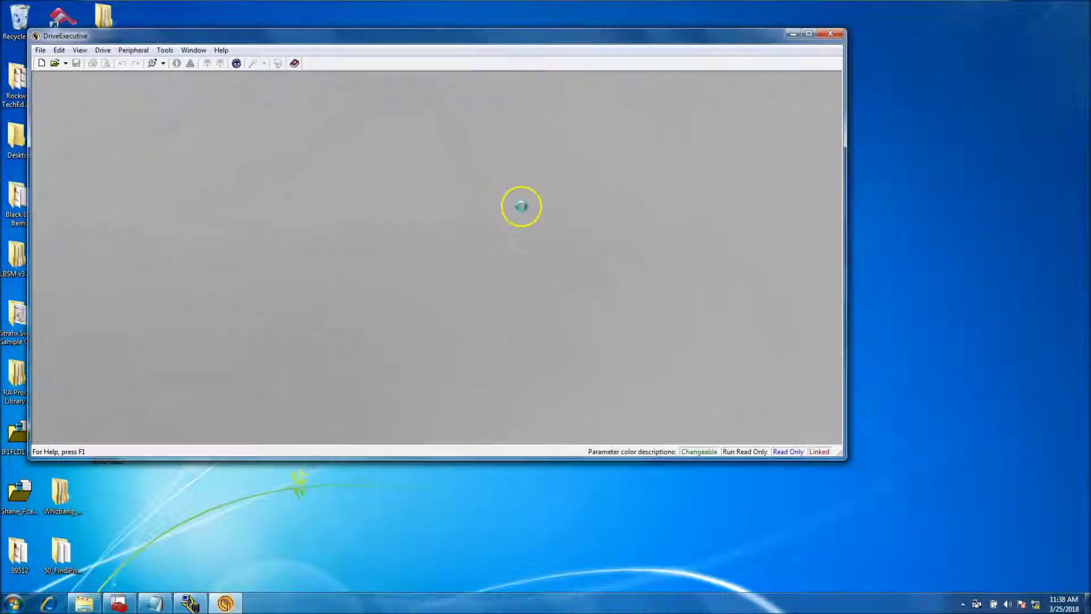
pyautogui.moveTo(341, 36); pyautogui.dragTo(525, 110)
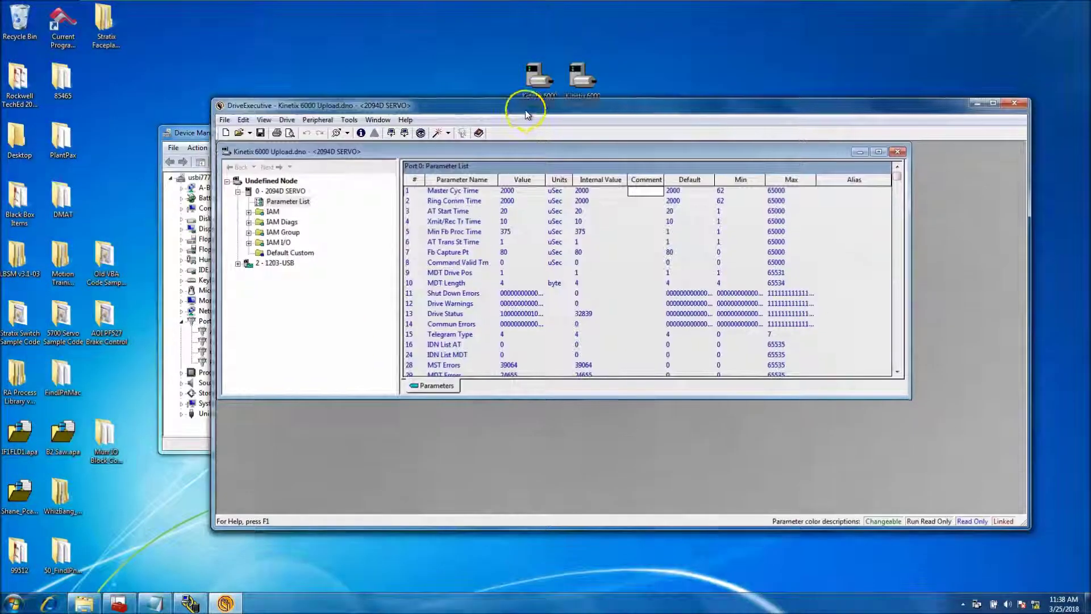
pyautogui.click(287, 119)
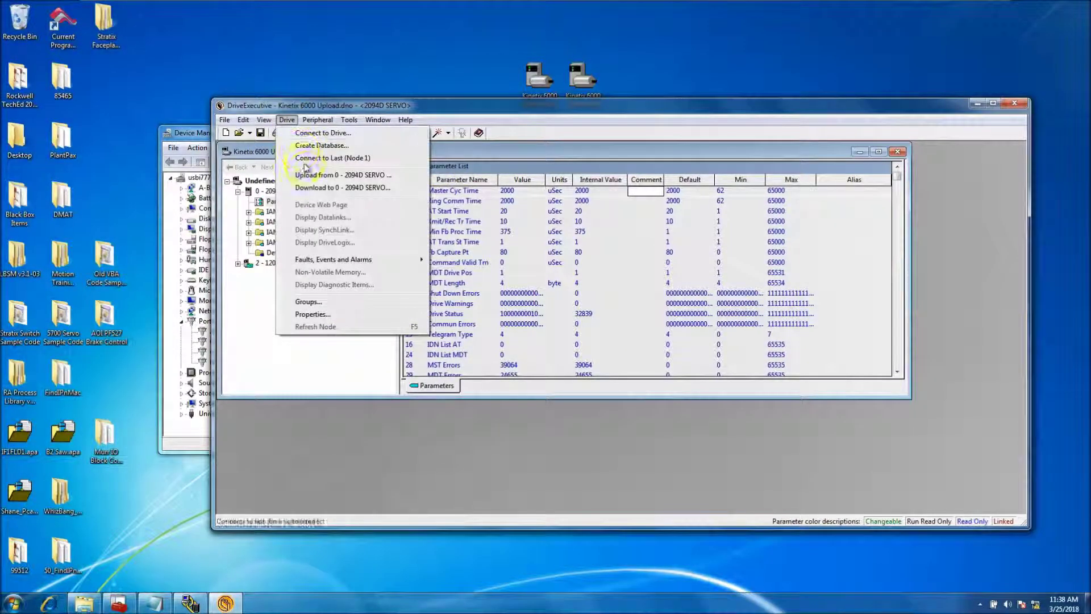
pyautogui.press('Escape')
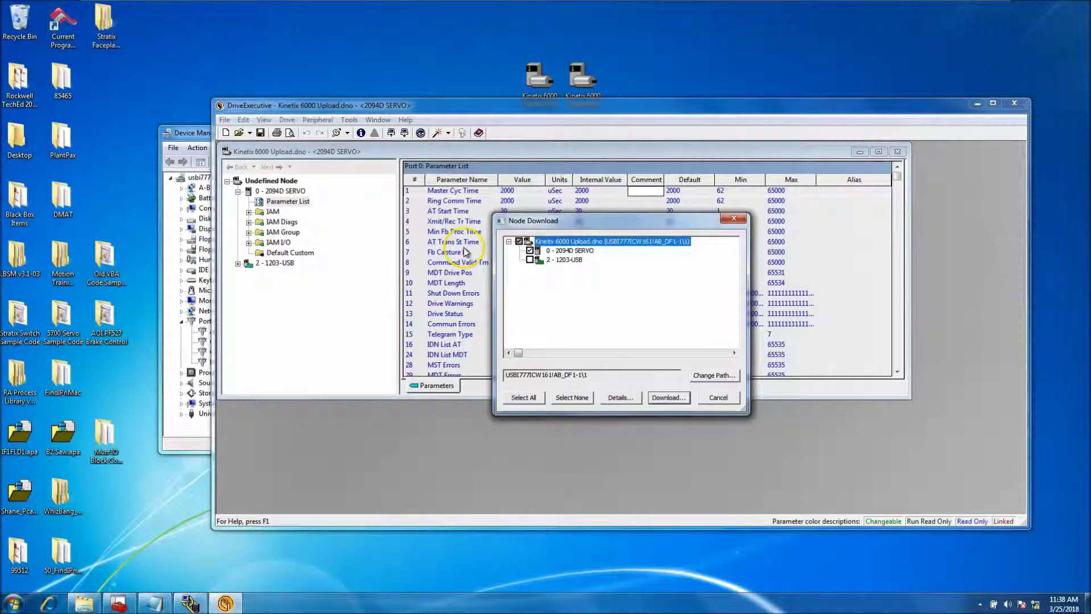
pyautogui.click(669, 397)
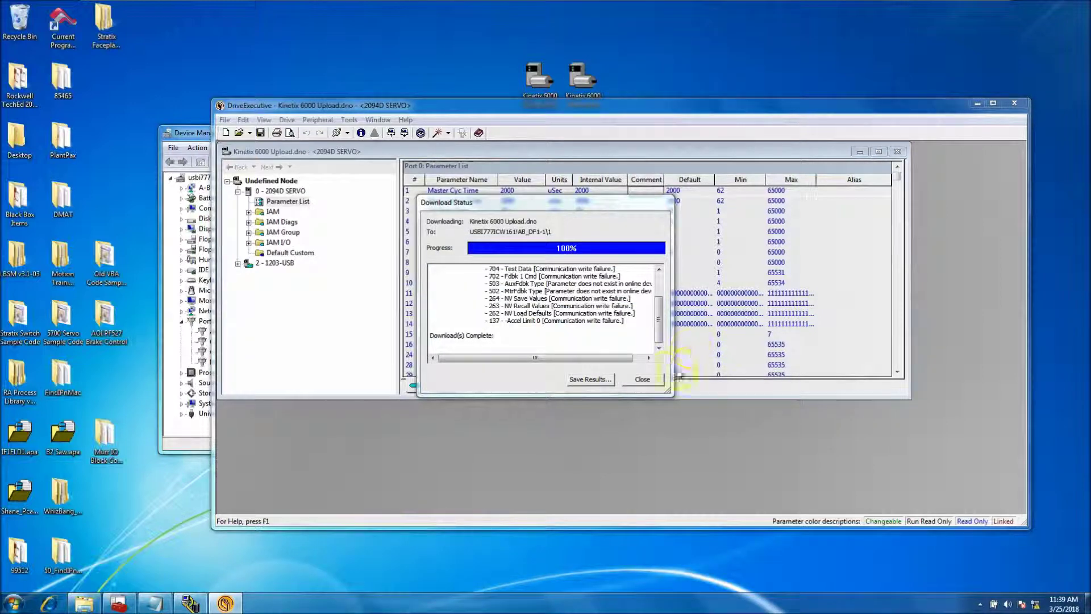
pyautogui.click(642, 379)
# Step: View the online 2094D SERVO node's parameter list and check parameter 952, Demo Mode Select
pyautogui.click(669, 344)
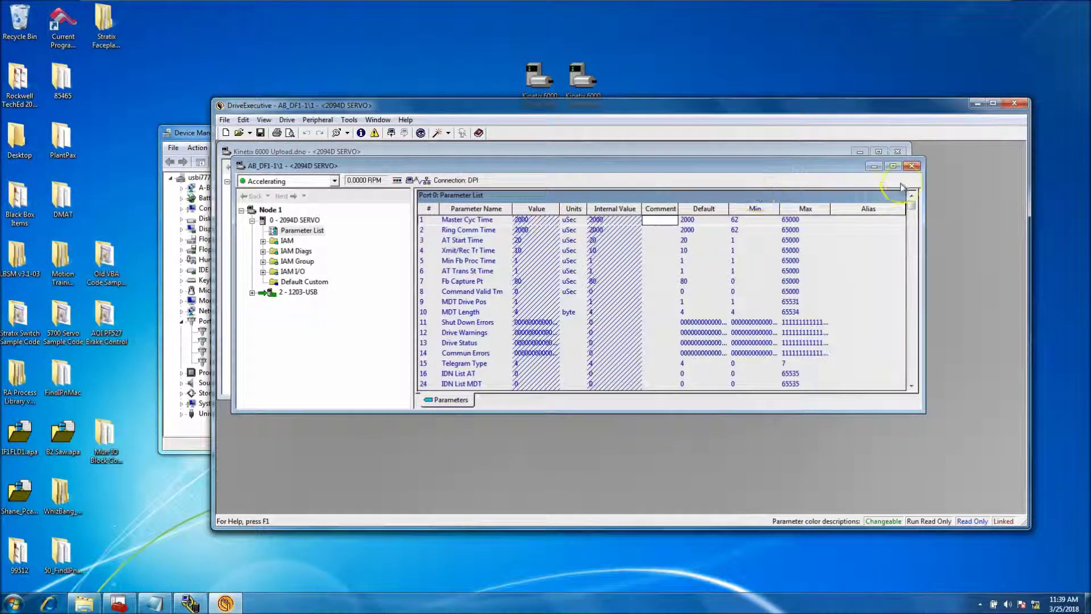
pyautogui.click(893, 166)
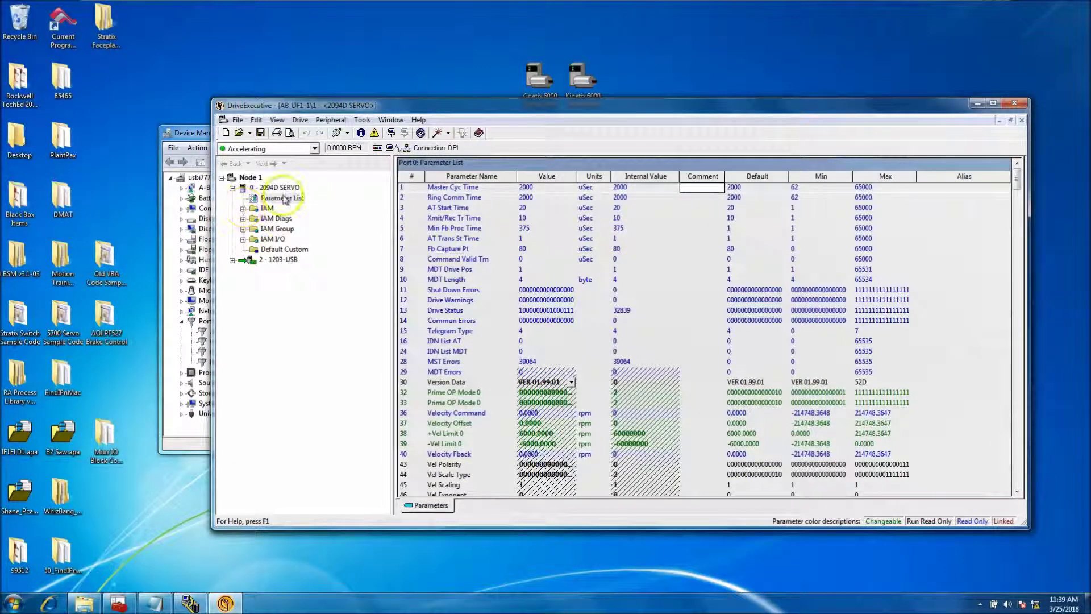
pyautogui.moveTo(1017, 181); pyautogui.dragTo(1028, 470)
pyautogui.click(543, 273)
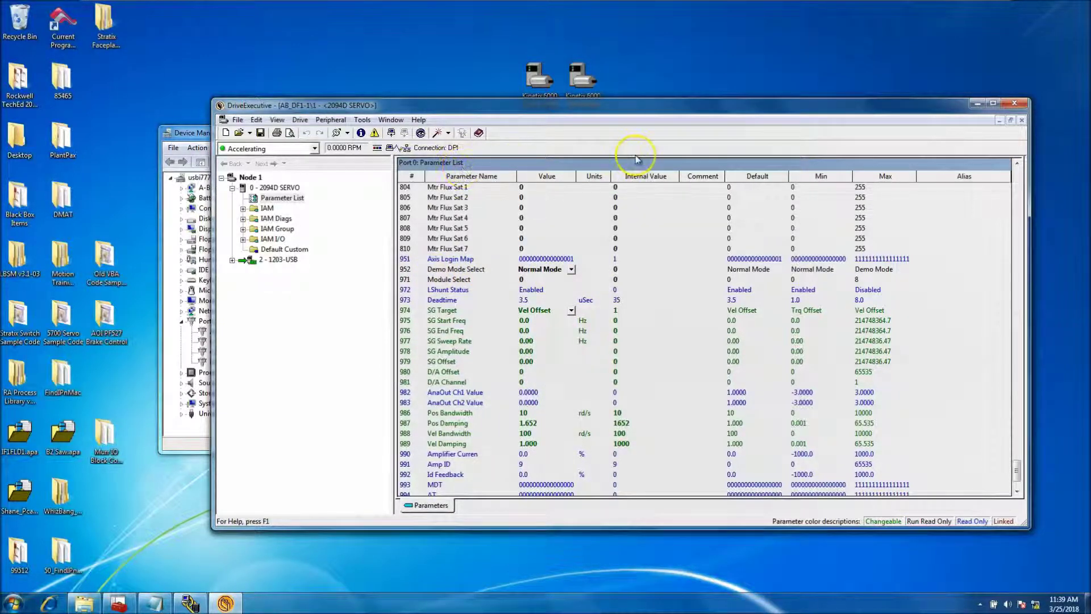
# Step: Close the online drive window without saving its changes, and close the Kinetix 6000 Upload.dno window
pyautogui.click(1022, 120)
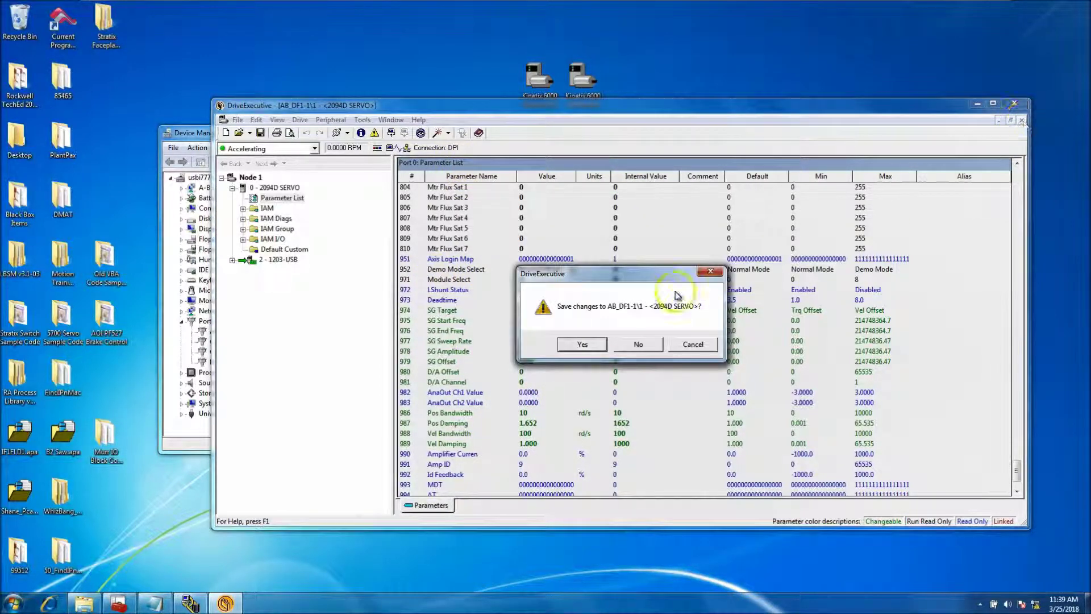
pyautogui.click(638, 345)
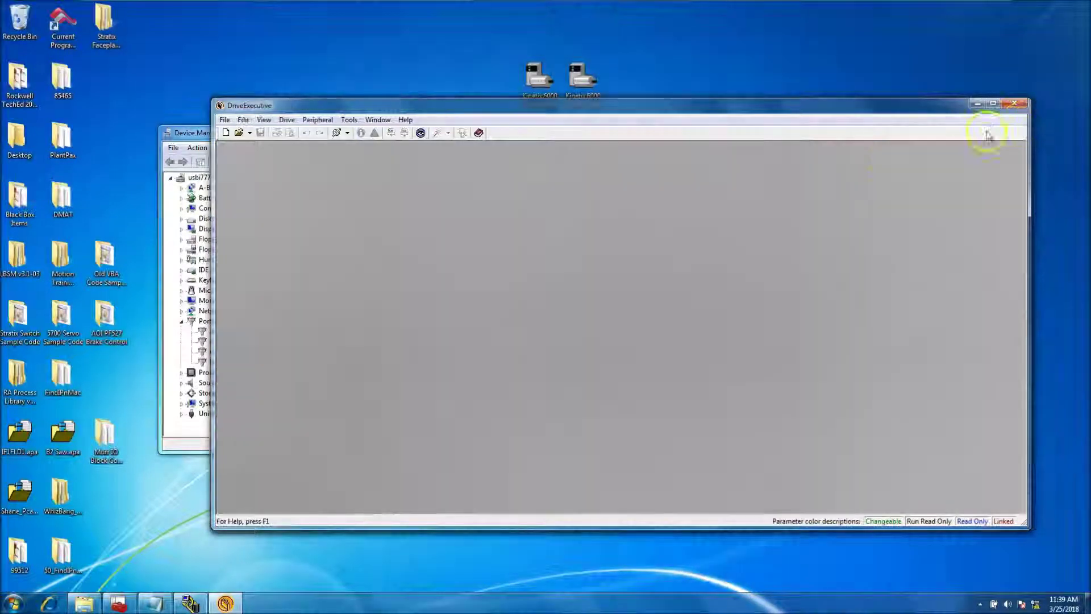
pyautogui.click(1022, 120)
# Step: Open Kinetix 6000 Demo.dno from the desktop, download it to the 0 - 2094D SERVO on AB_DF1-1, and connect to that drive
pyautogui.doubleClick(583, 76)
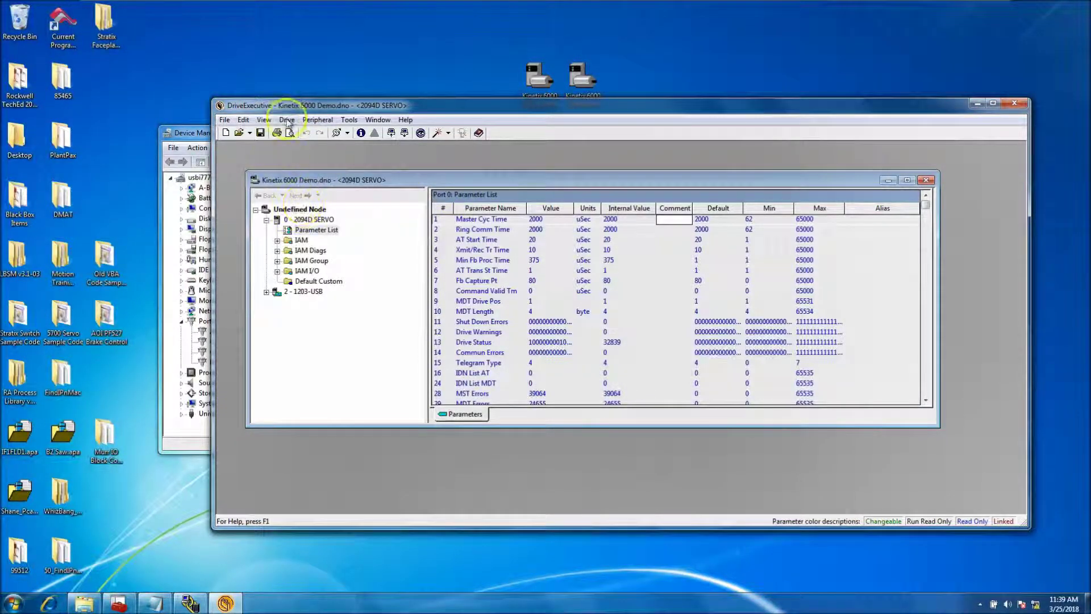
pyautogui.click(287, 119)
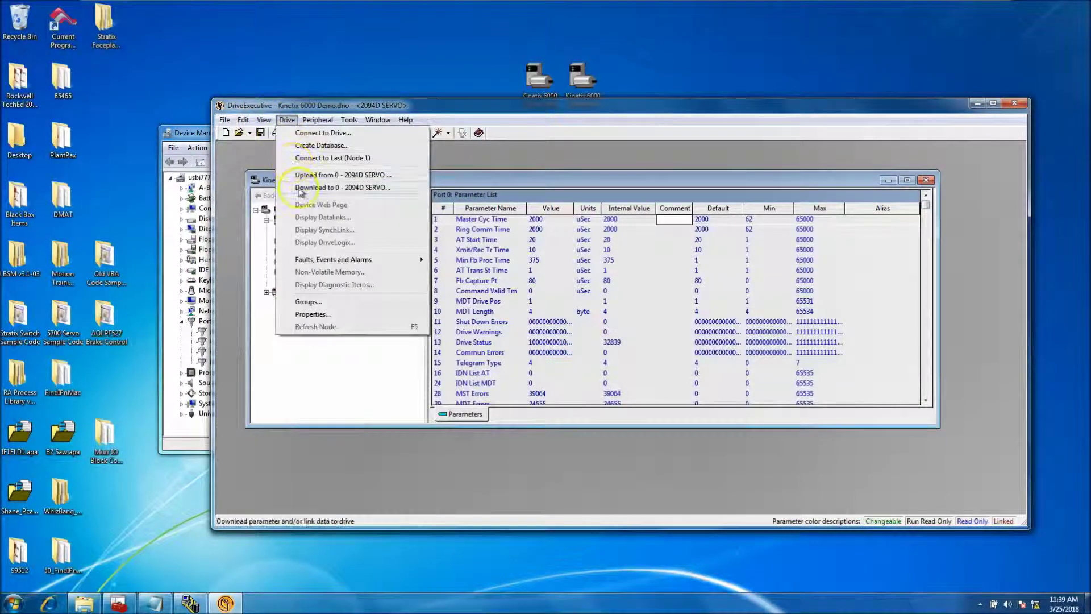
pyautogui.click(395, 220)
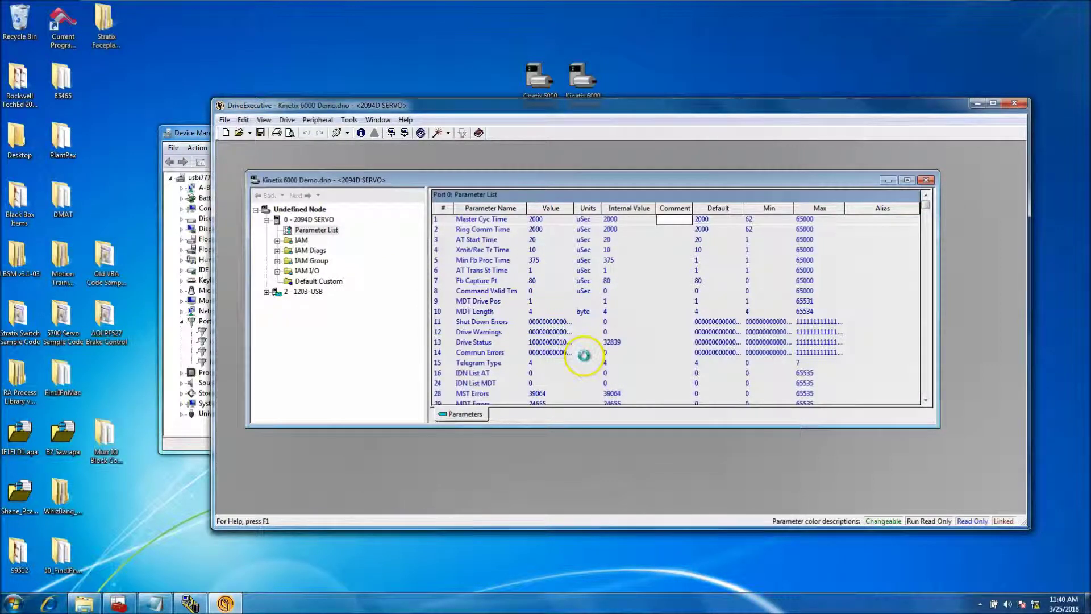
pyautogui.click(668, 397)
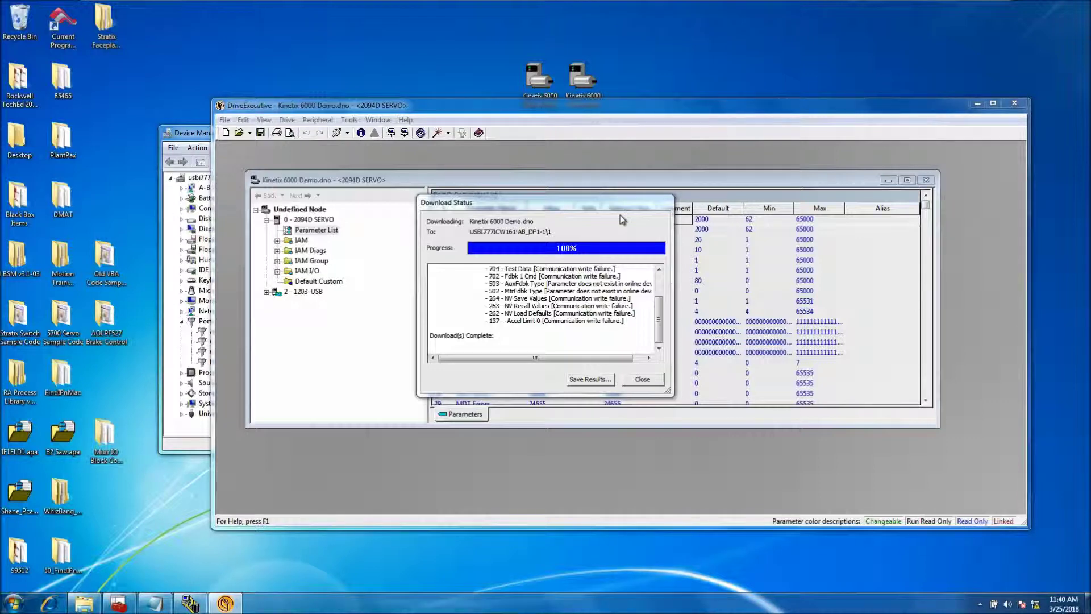
pyautogui.click(650, 379)
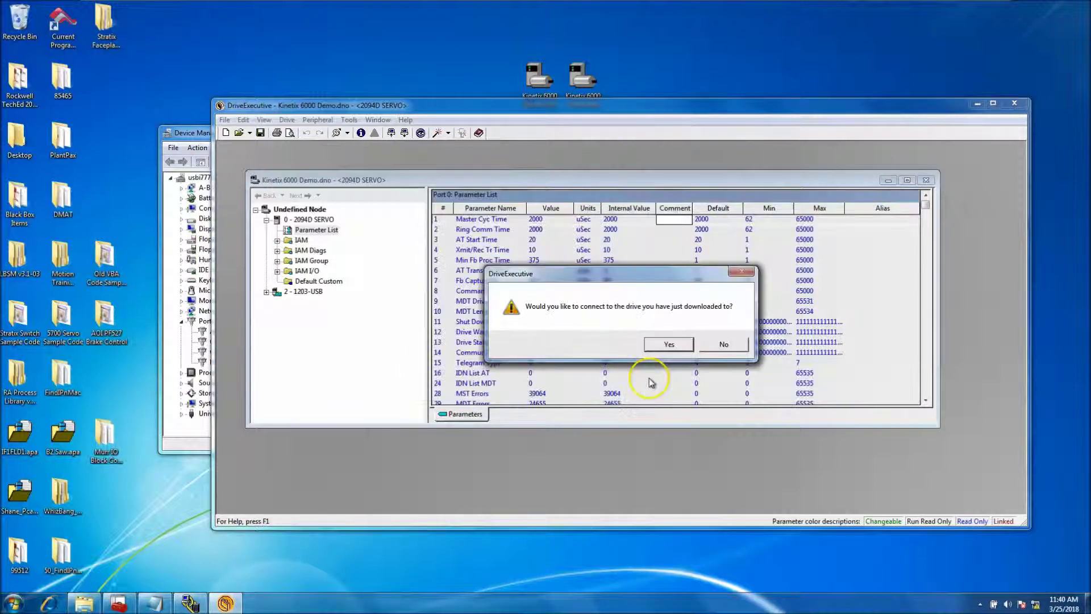
pyautogui.click(678, 344)
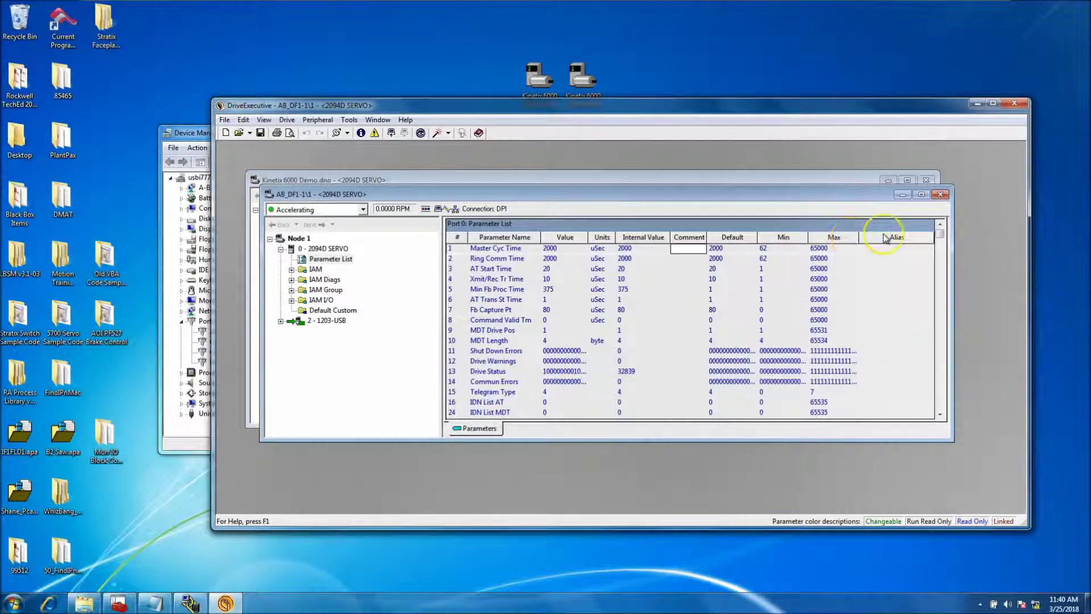
# Step: Maximize the online drive window and set parameter 952, Demo Mode Select, to 1 - Demo Mode in the parameter list
pyautogui.click(922, 195)
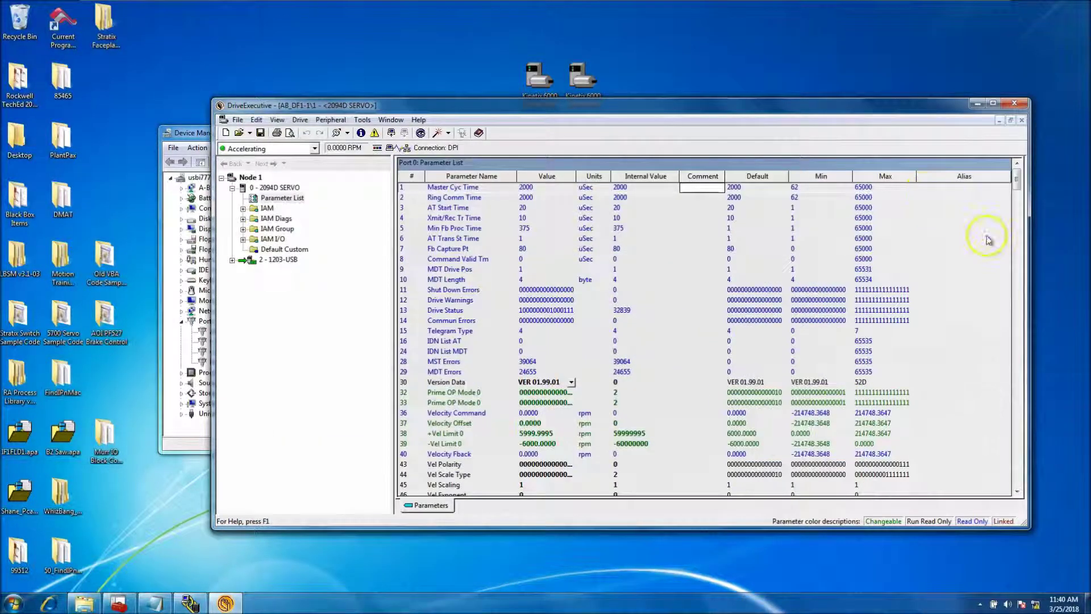
pyautogui.moveTo(1019, 176); pyautogui.dragTo(1069, 477)
pyautogui.click(572, 311)
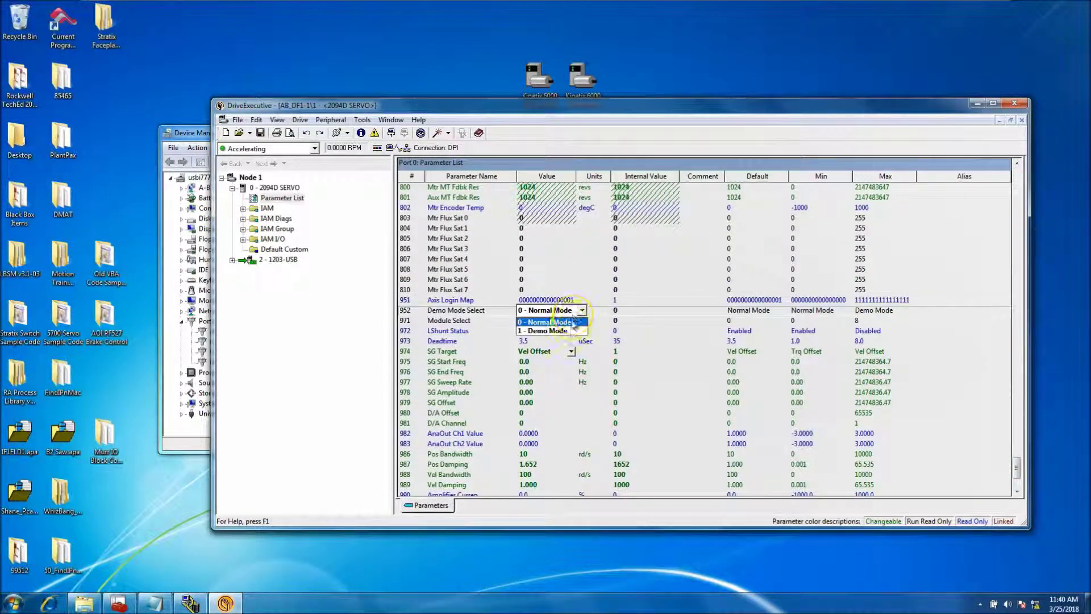
pyautogui.click(575, 330)
pyautogui.press('Return')
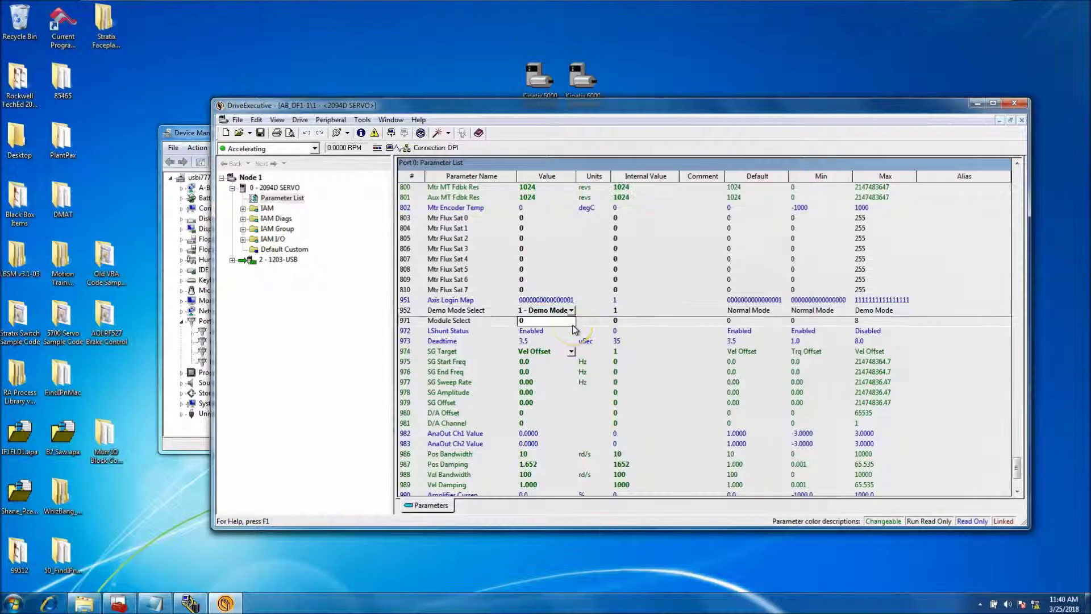
pyautogui.click(296, 199)
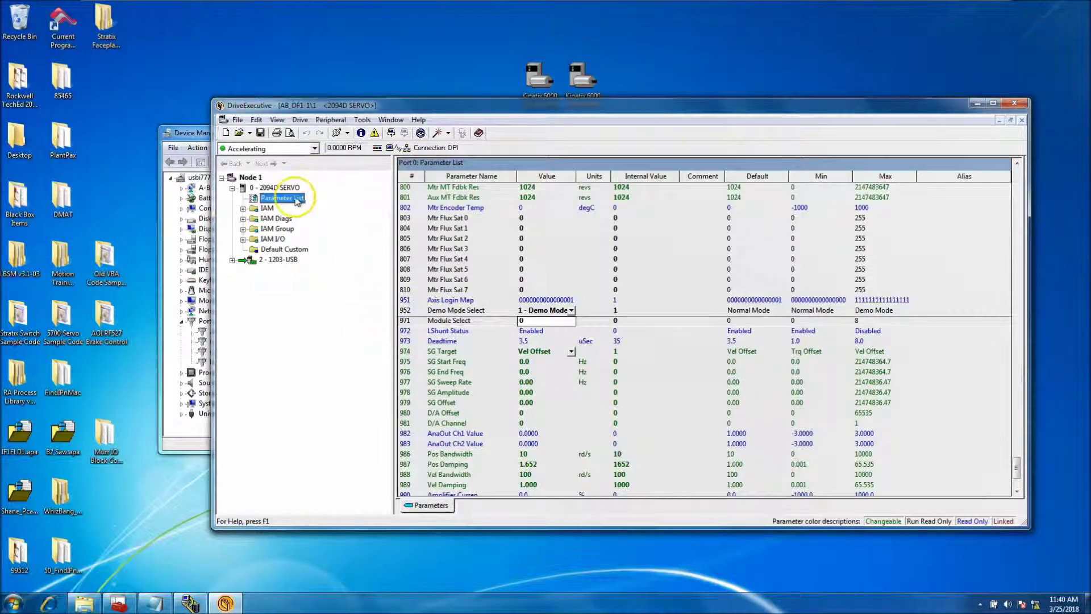
pyautogui.click(238, 121)
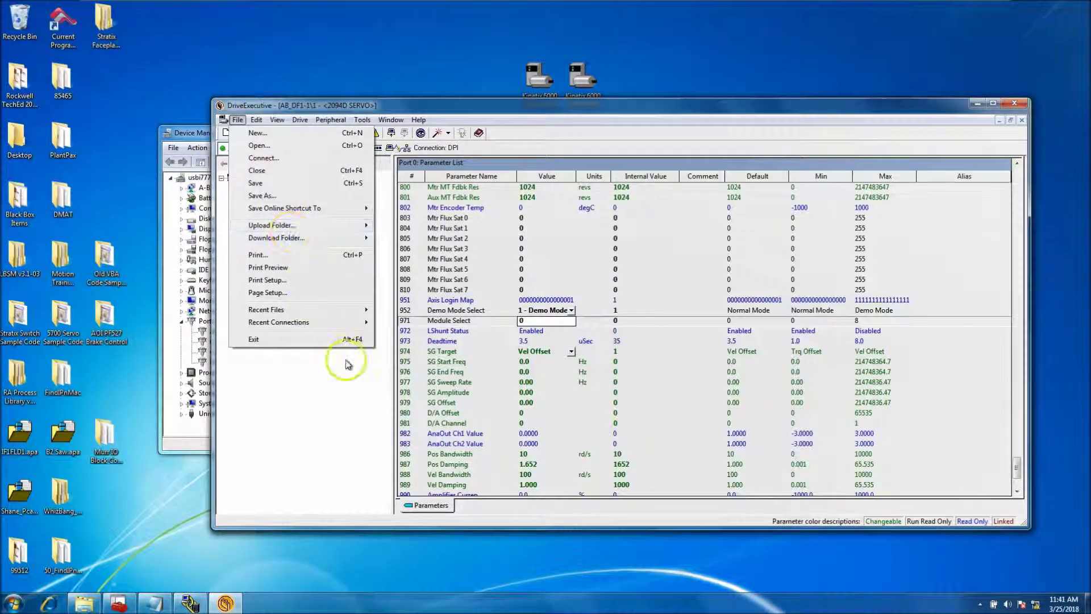
pyautogui.click(349, 365)
pyautogui.click(284, 188)
pyautogui.rightClick(291, 191)
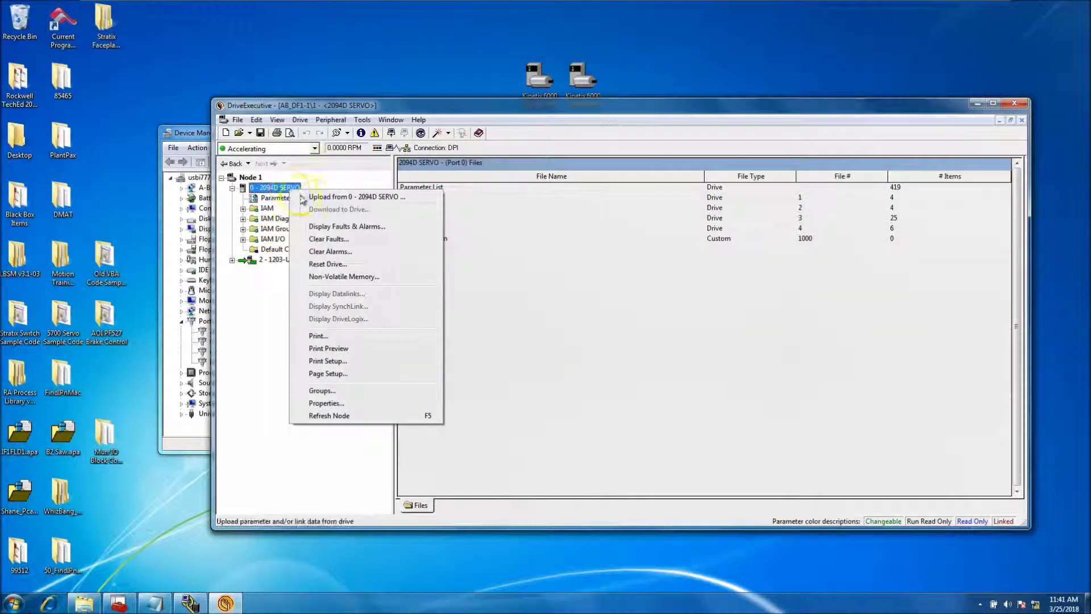
pyautogui.click(331, 264)
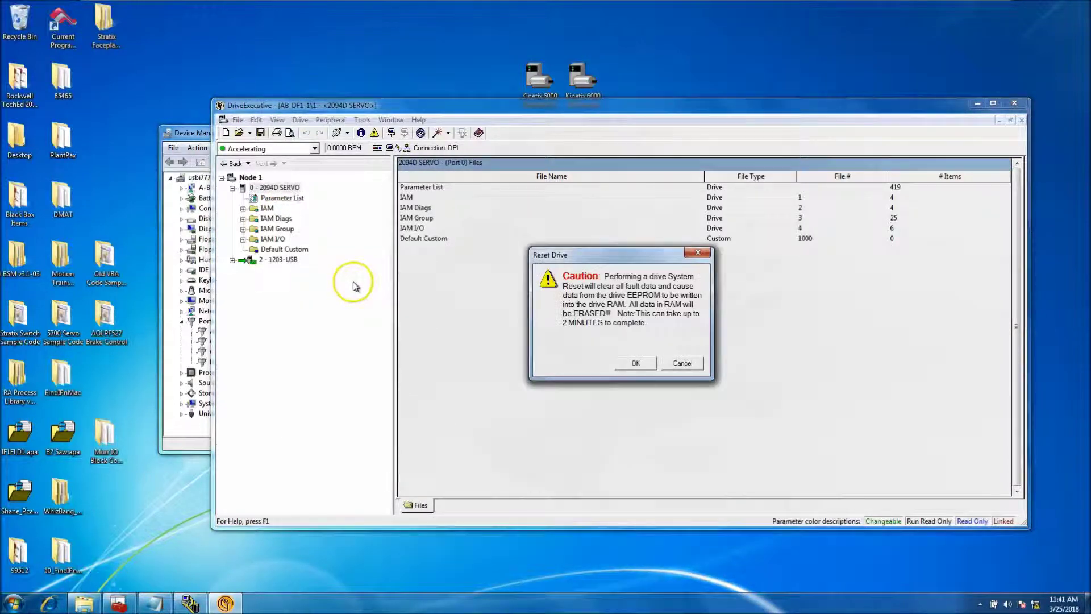
pyautogui.click(687, 368)
# Step: Look through the 2094D SERVO properties, including Status and Feedback, Process Display and Component Details, and cancel the dialog
pyautogui.click(275, 187)
pyautogui.rightClick(274, 187)
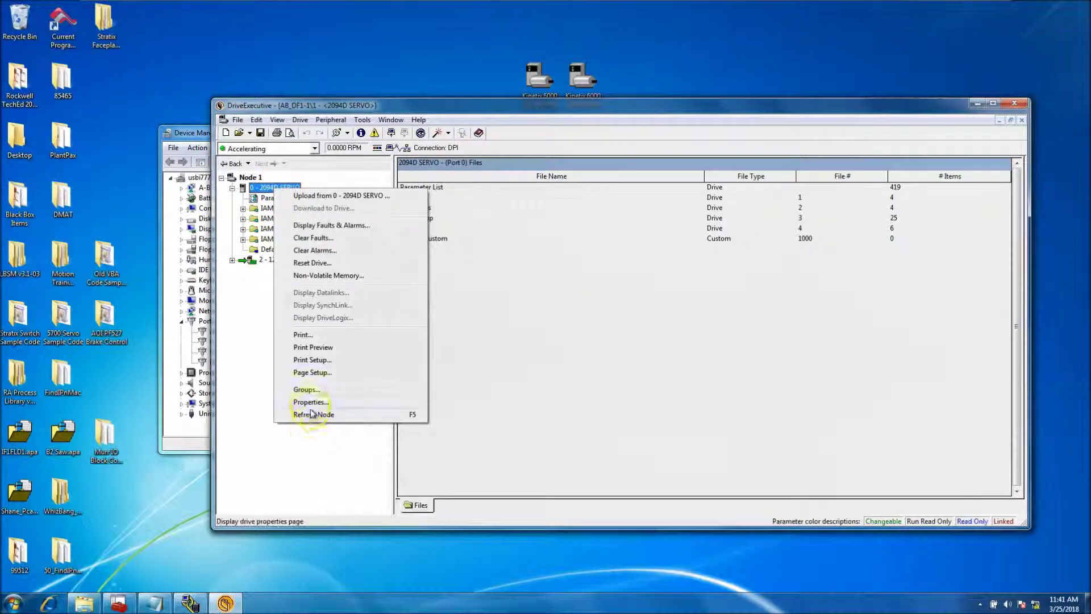
pyautogui.click(304, 415)
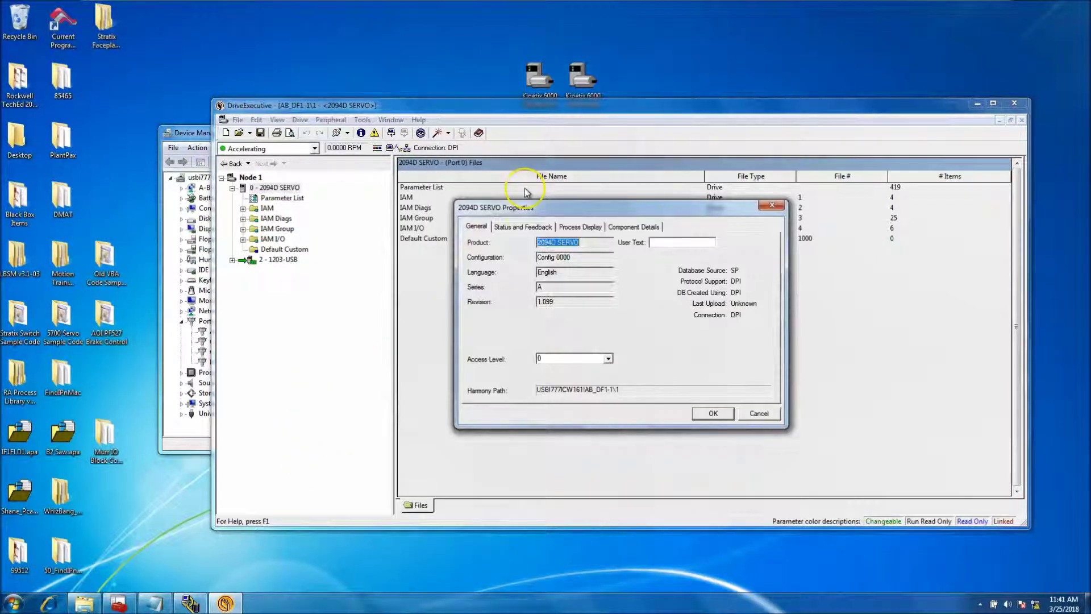
pyautogui.click(540, 227)
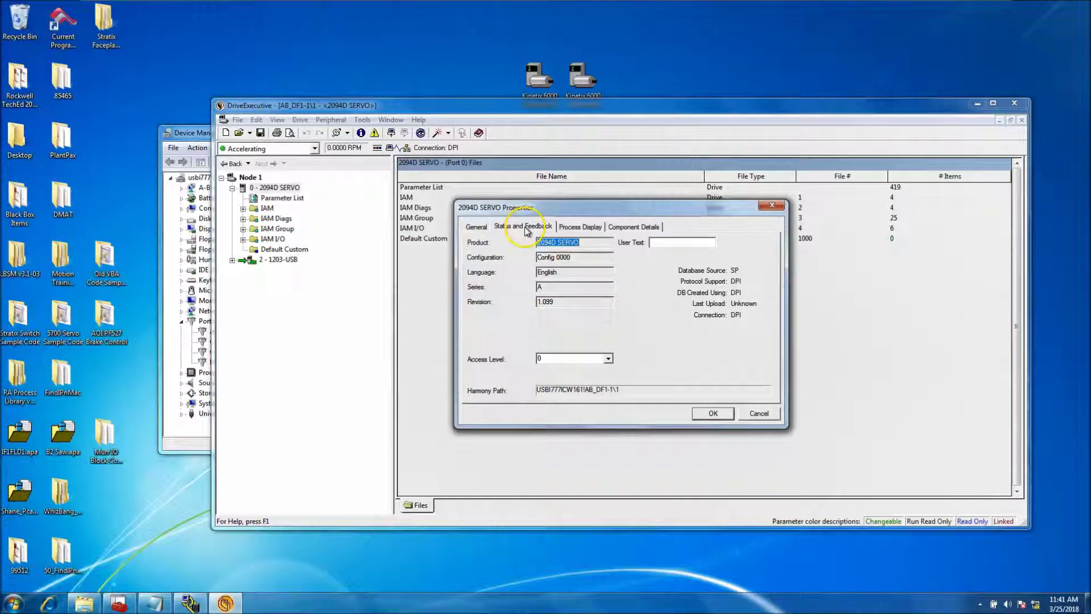
pyautogui.click(585, 228)
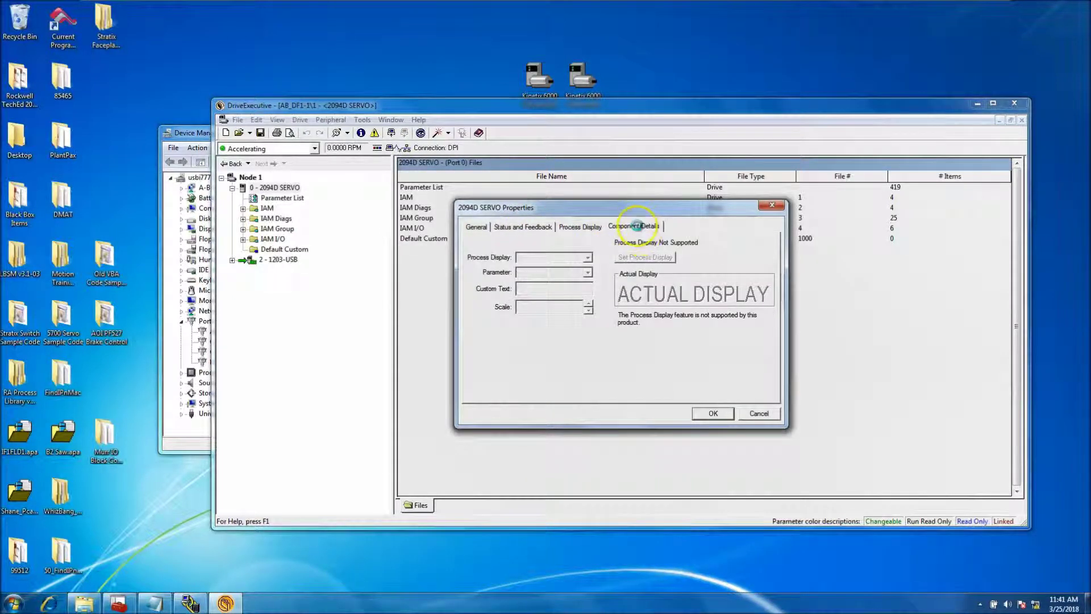
pyautogui.click(653, 227)
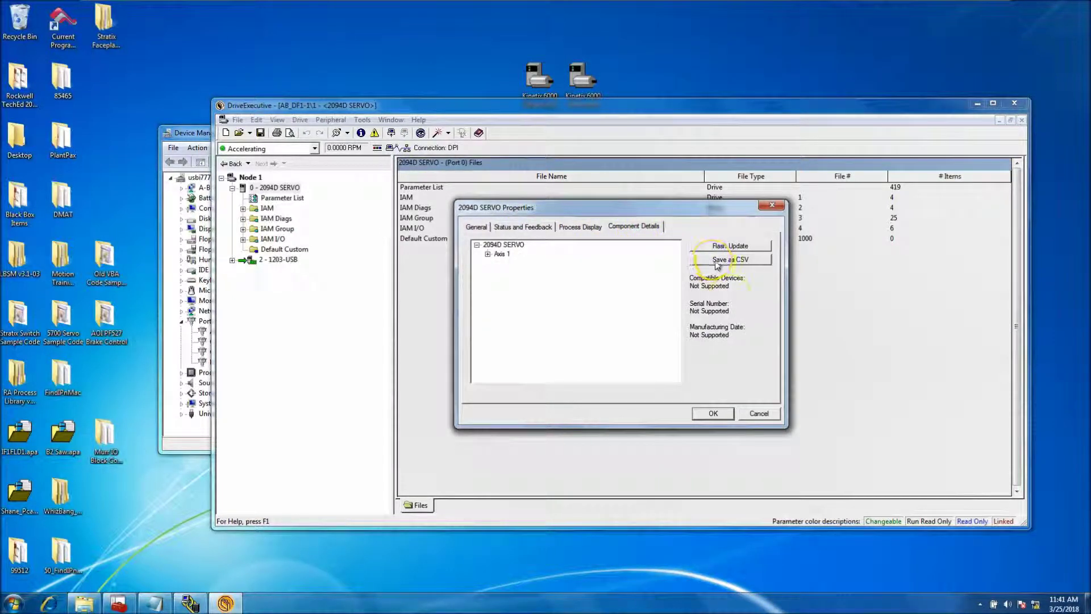
pyautogui.click(760, 413)
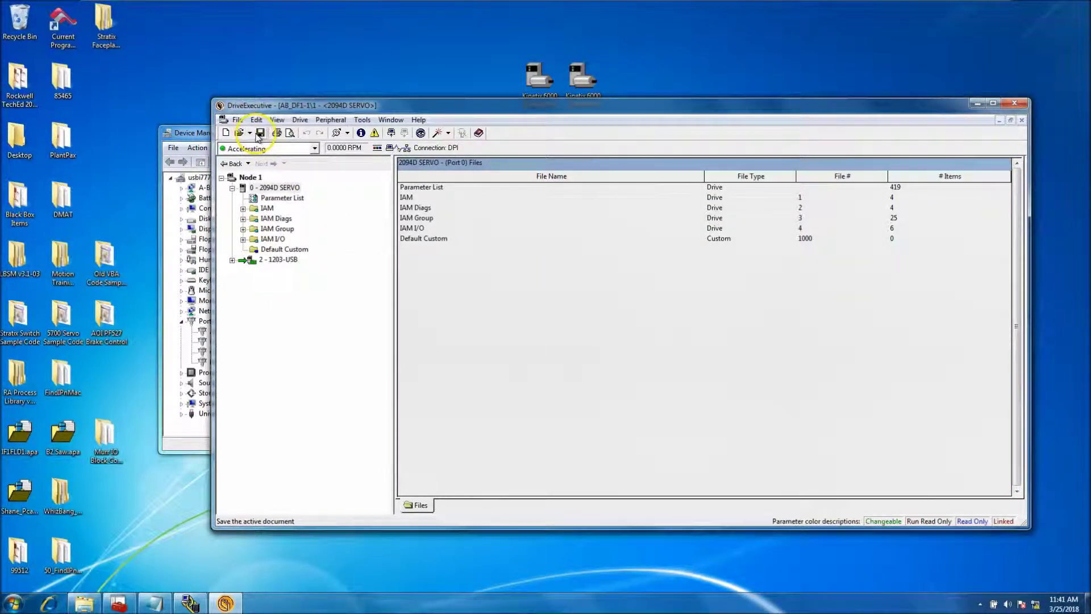
# Step: Reopen the online 2094D SERVO parameter list and check parameter 952, Demo Mode Select
pyautogui.click(281, 198)
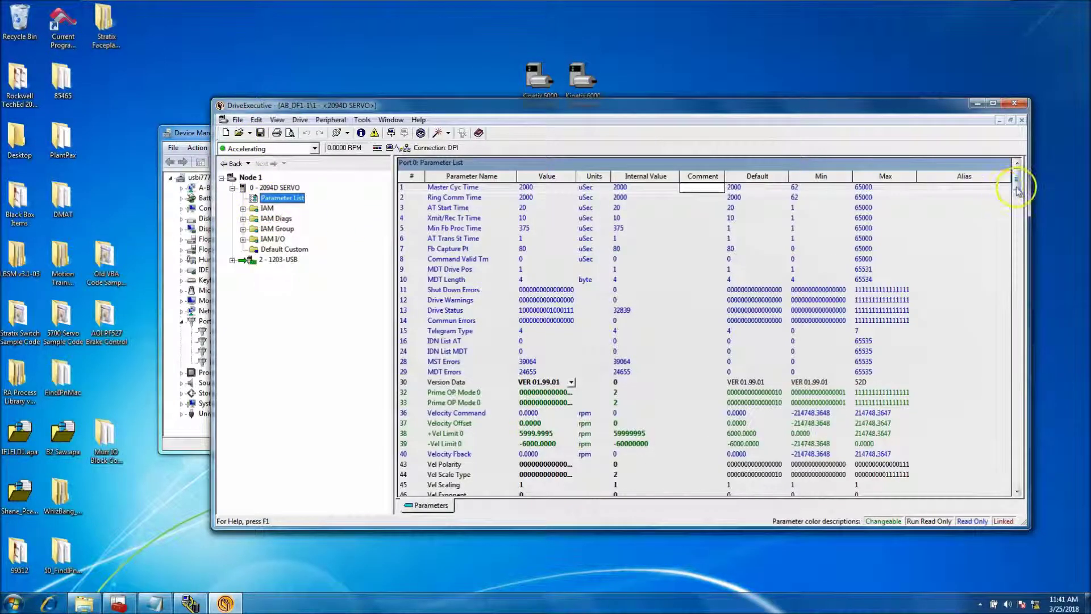
pyautogui.click(1017, 191)
pyautogui.moveTo(1019, 191); pyautogui.dragTo(1052, 472)
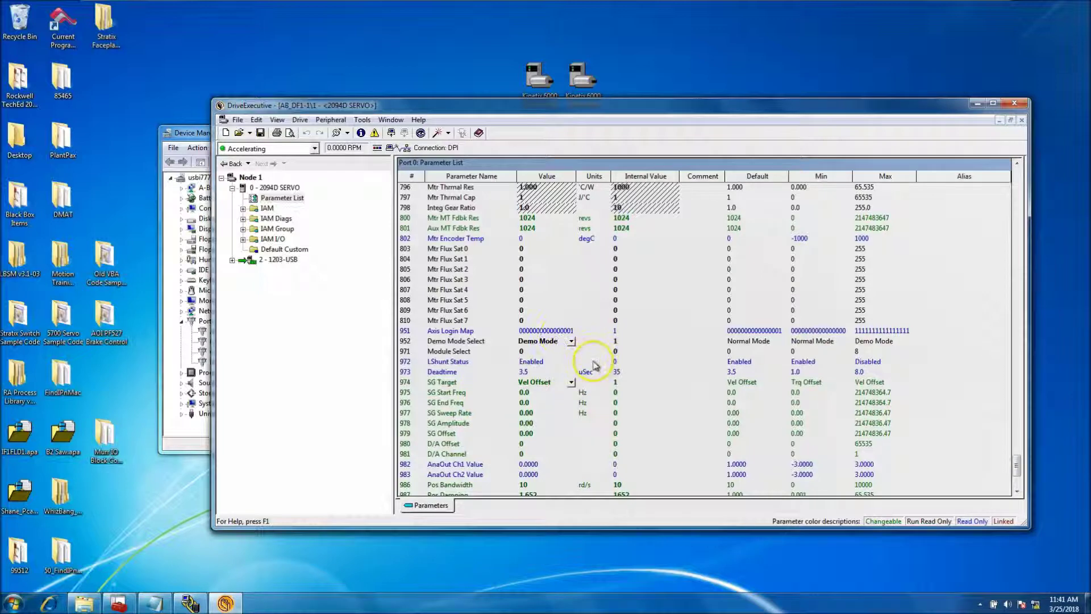
# Step: Move the DriveExecutive window down to uncover Kinetix 6000 Upload.dno and Kinetix 6000 Demo.dno on the desktop
pyautogui.moveTo(612, 108); pyautogui.dragTo(607, 135)
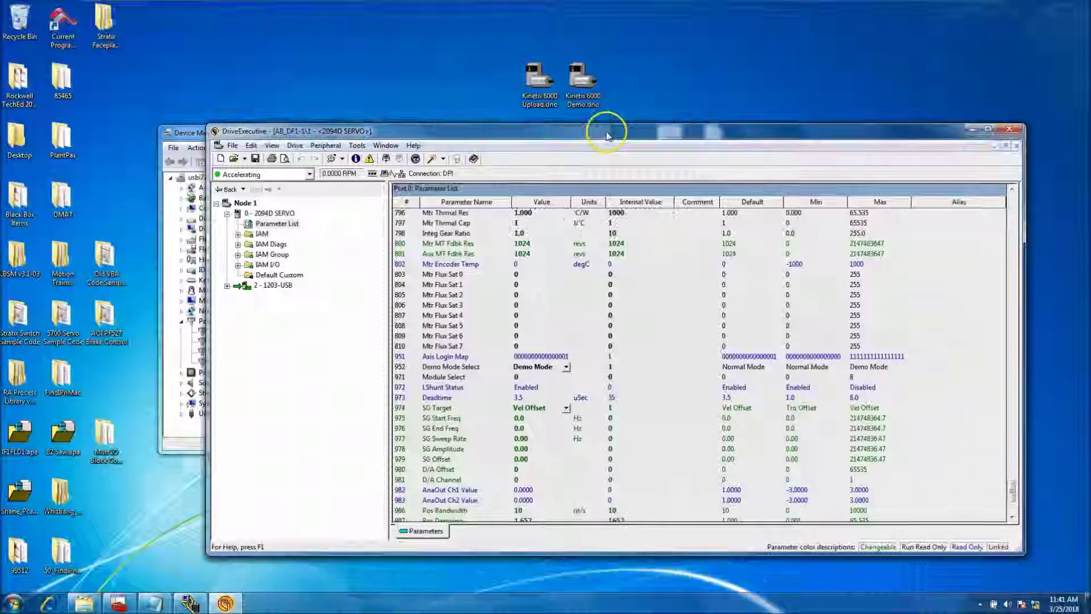
pyautogui.click(541, 105)
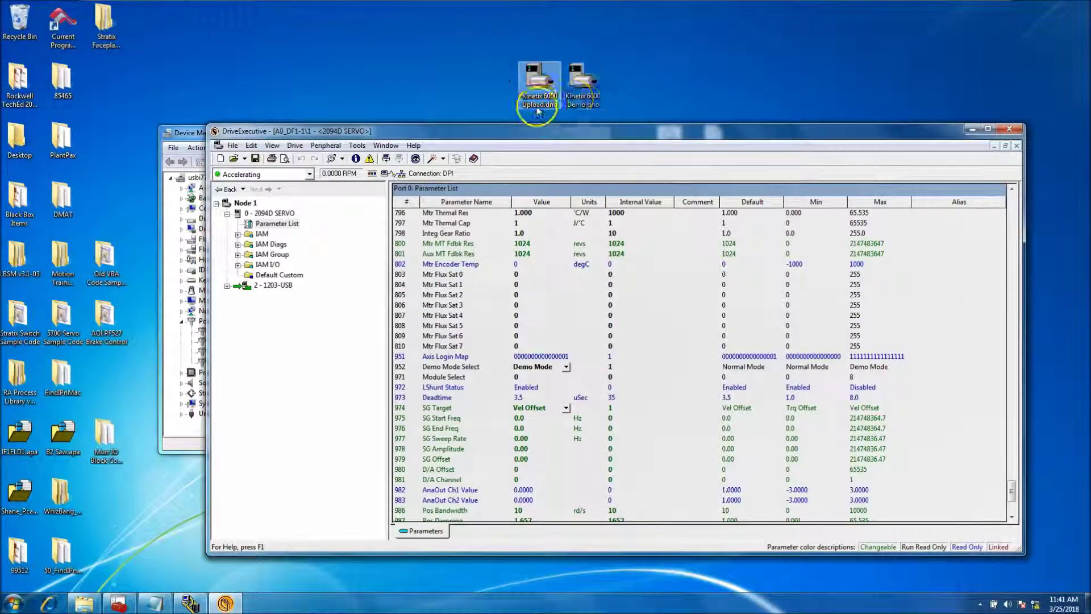
pyautogui.click(578, 121)
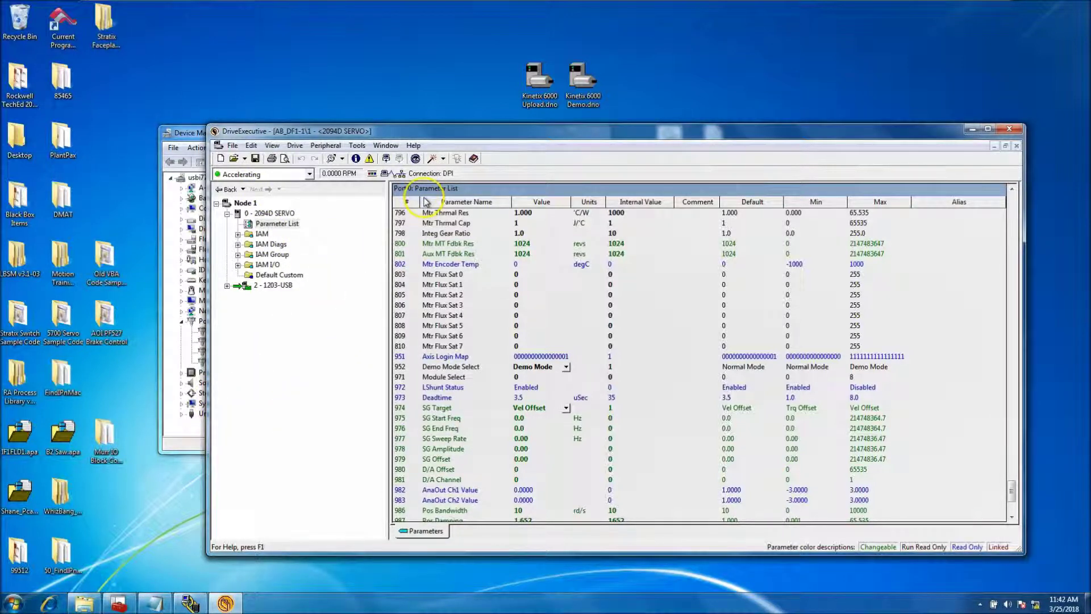
pyautogui.click(499, 134)
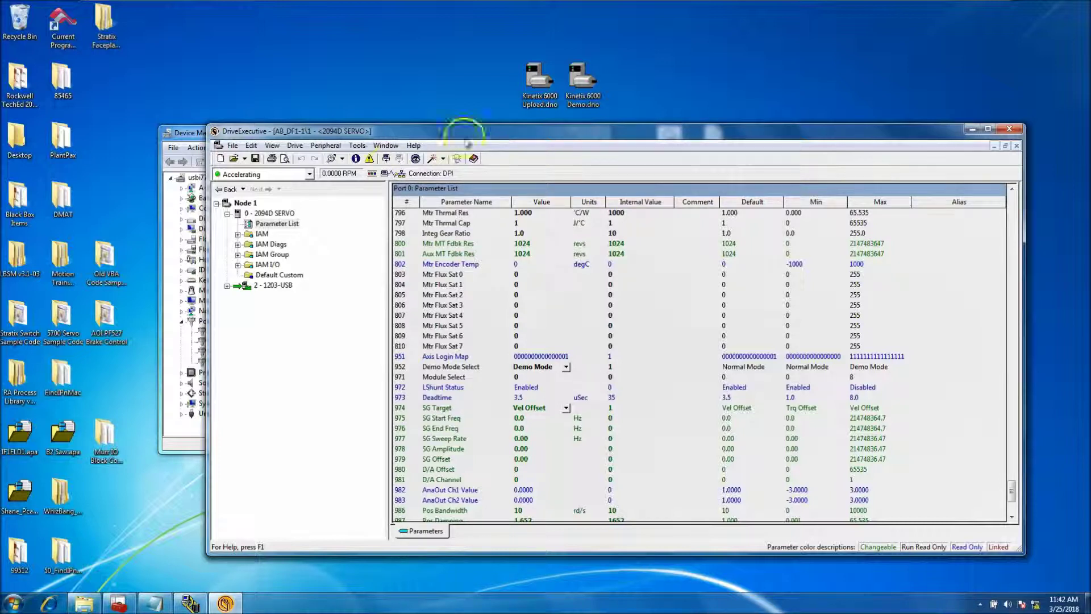